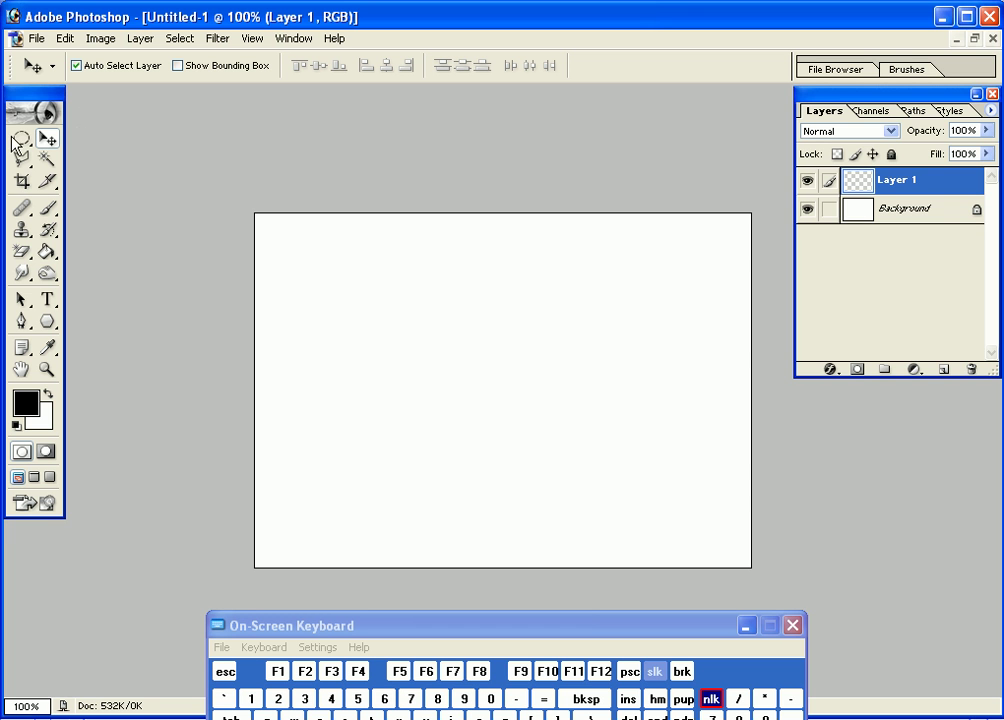
Draw a perfectly circular selection with the Elliptical Marquee and move it to the middle of the canvas
click(21, 138)
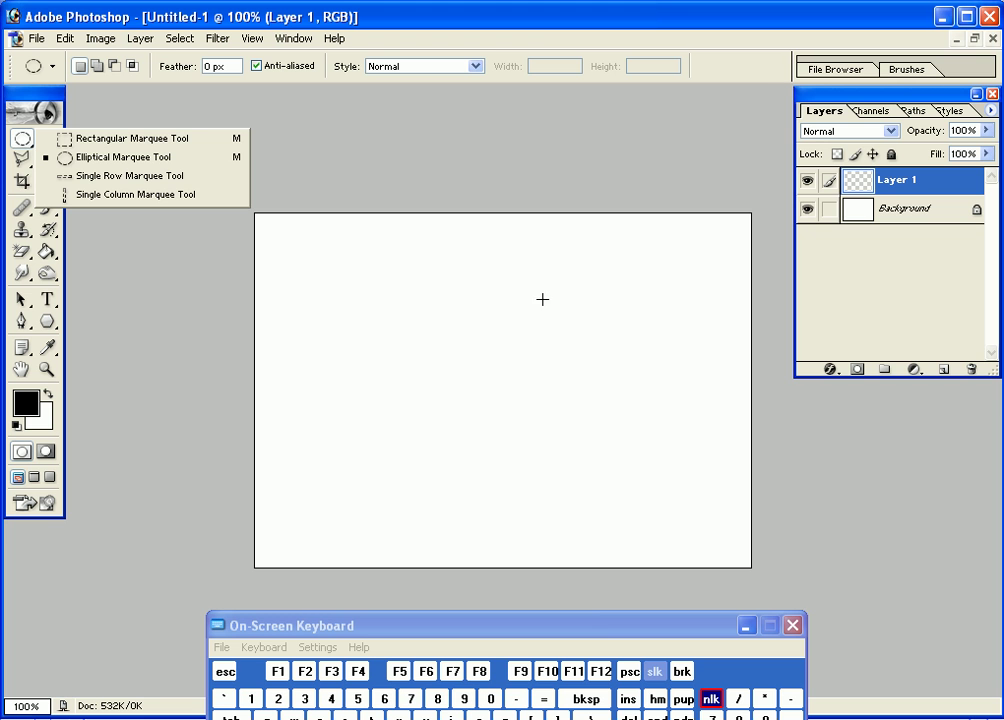
click(612, 65)
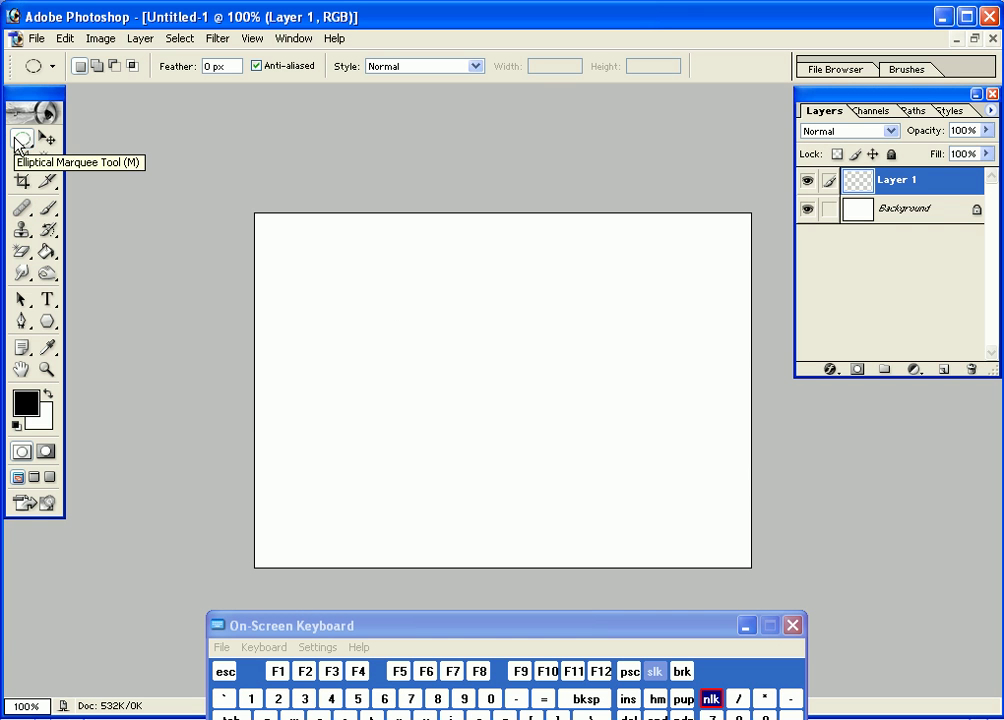
key(shift)
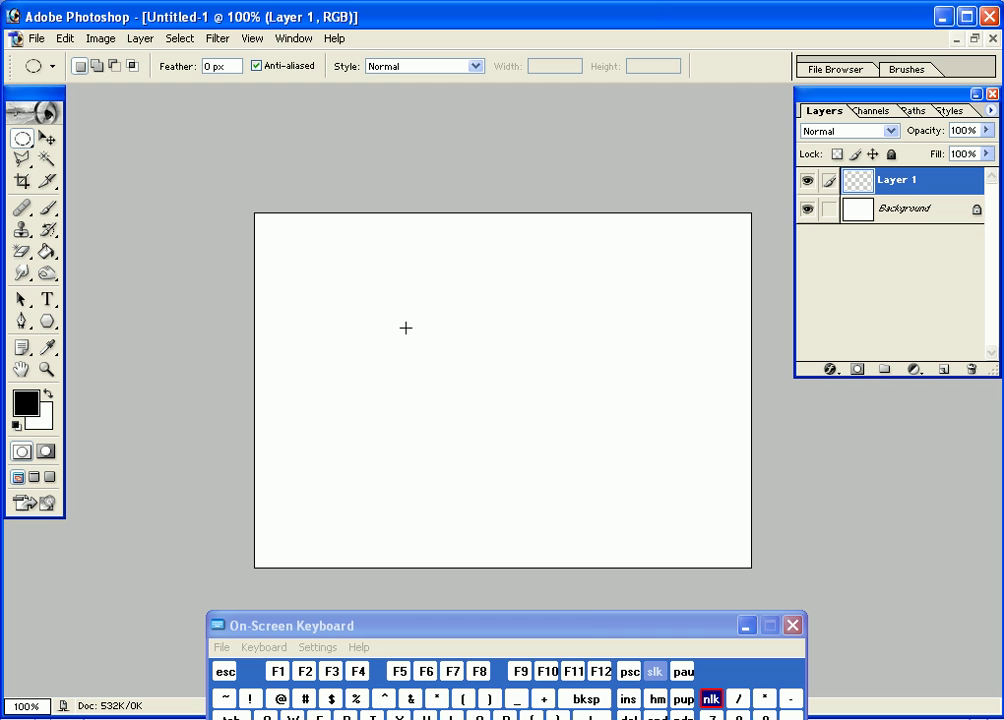
drag(405, 328, 625, 562)
drag(556, 426, 534, 385)
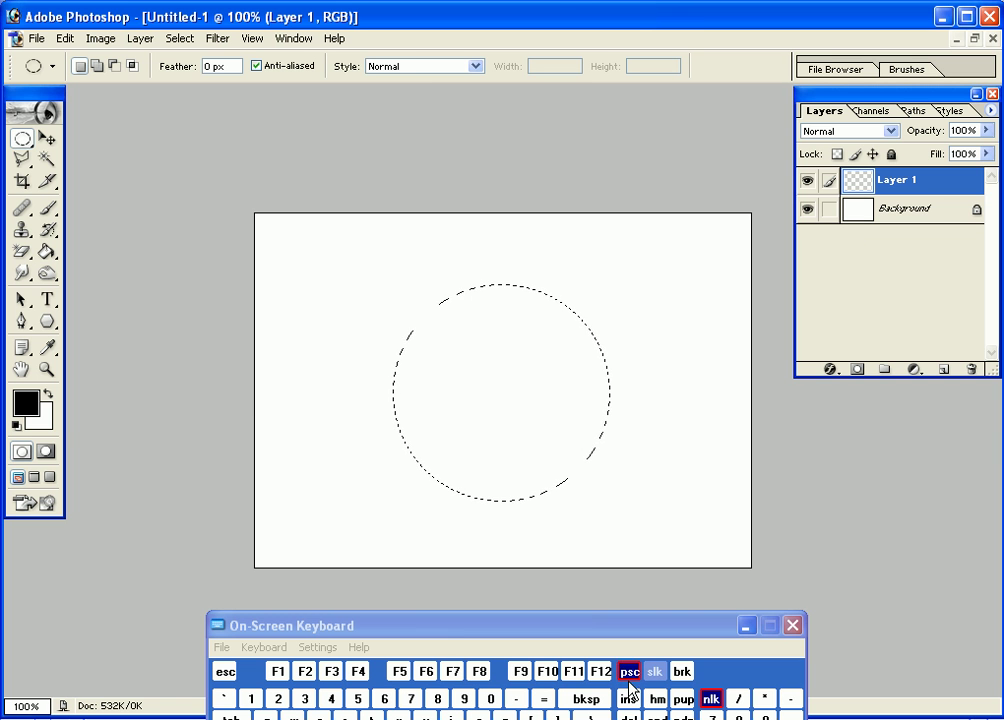
Fill the circular selection on Layer 1 with black and deselect it
key(alt+BackSpace)
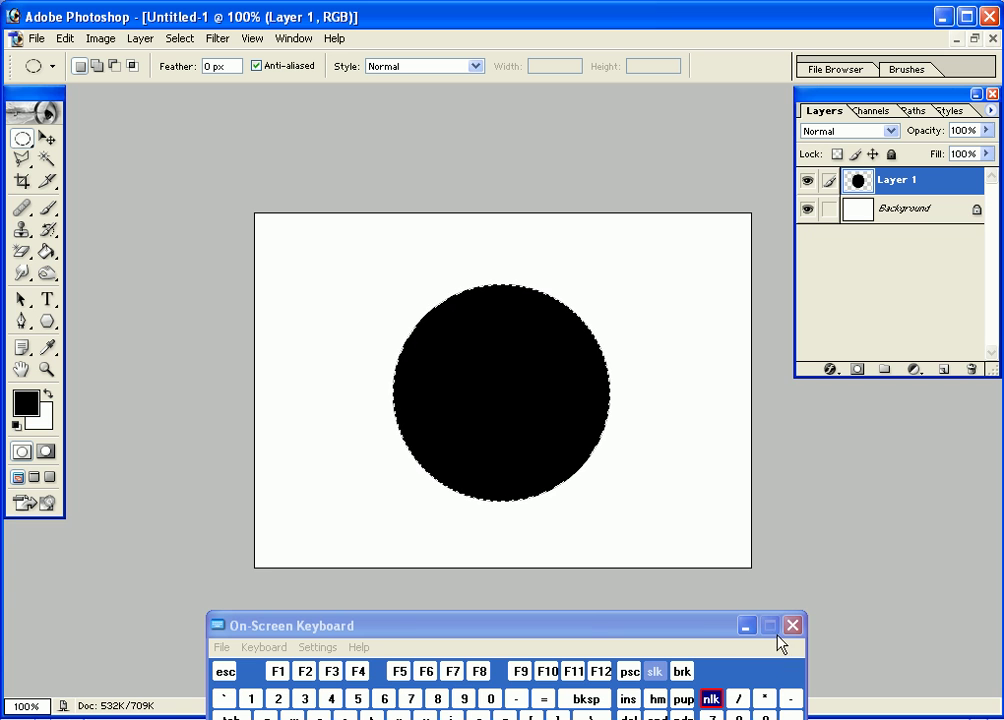
drag(701, 641, 686, 600)
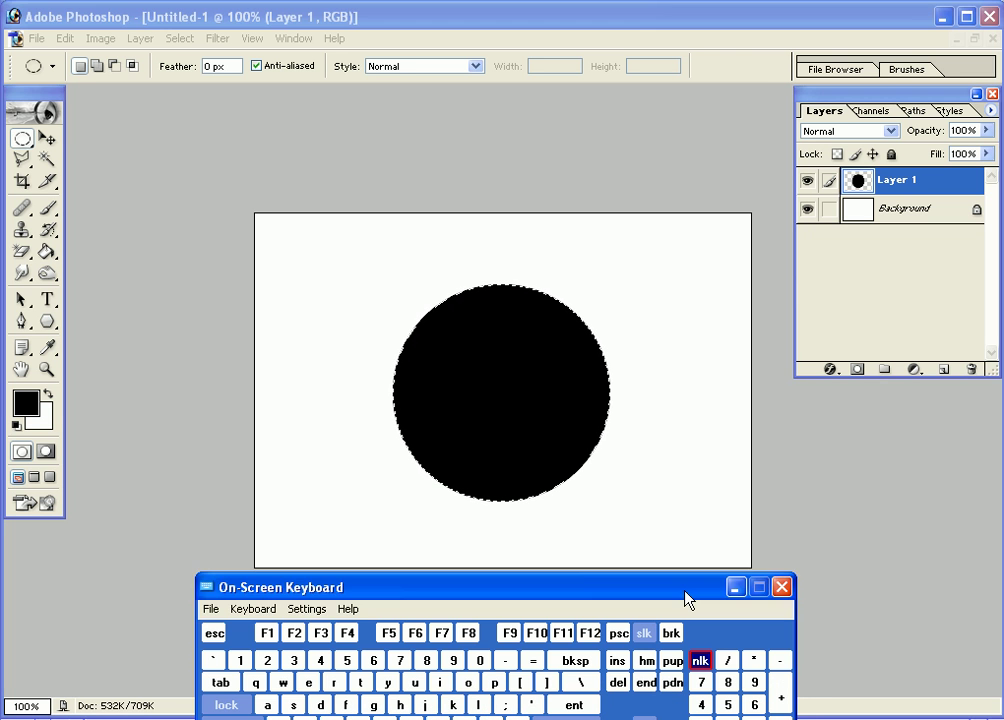
click(320, 705)
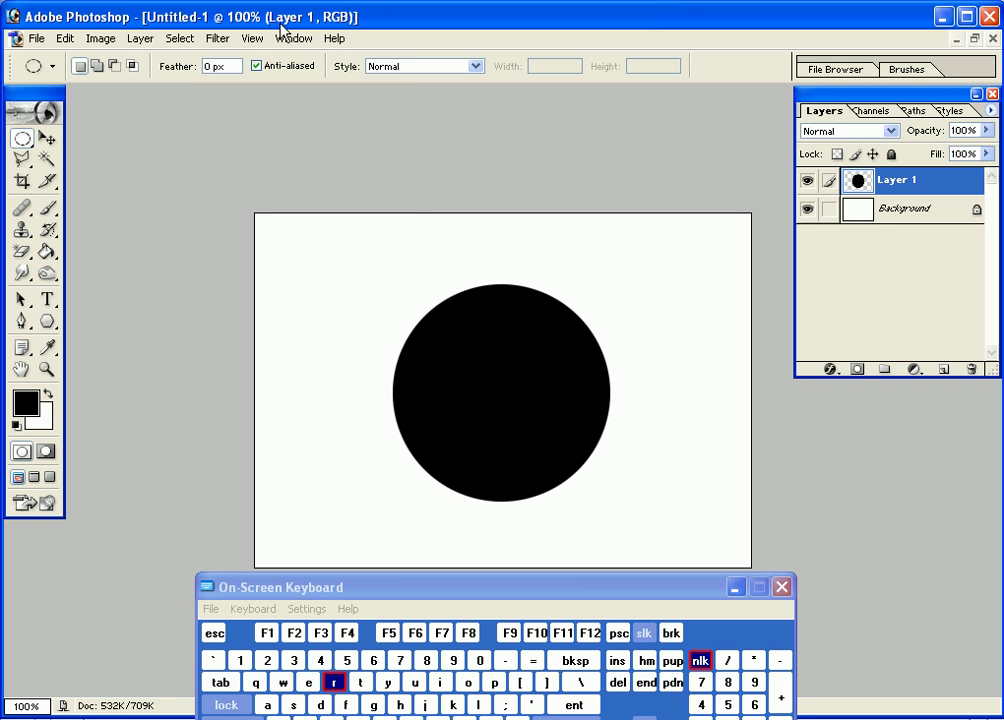
Render Difference Clouds on the black circle and reapply the filter several times for more texture
click(218, 39)
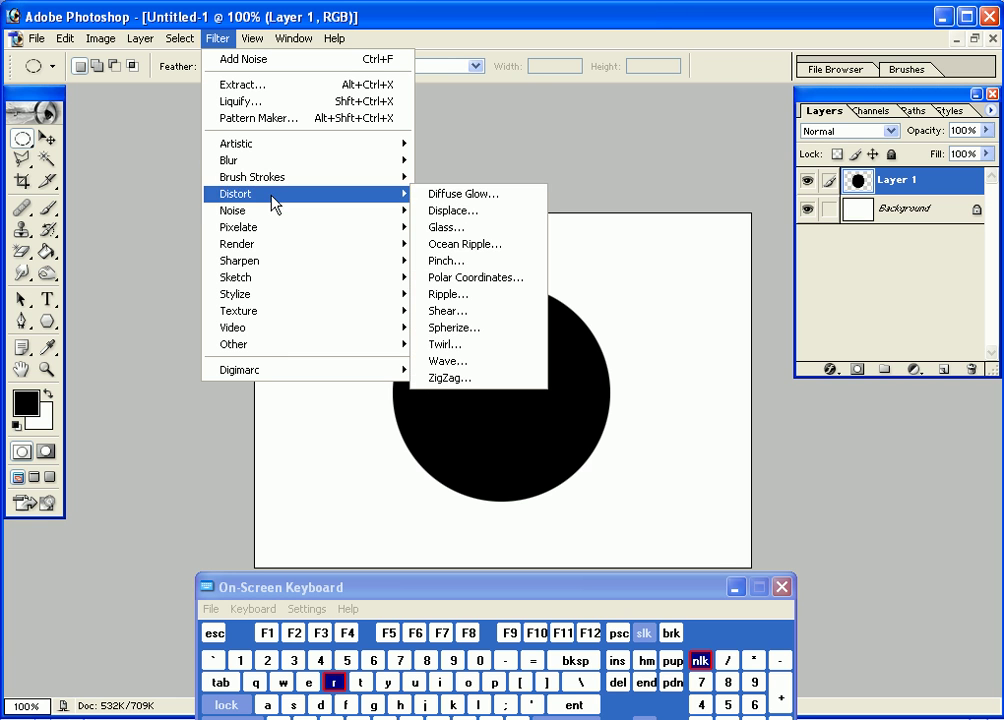
mouse_move(275, 258)
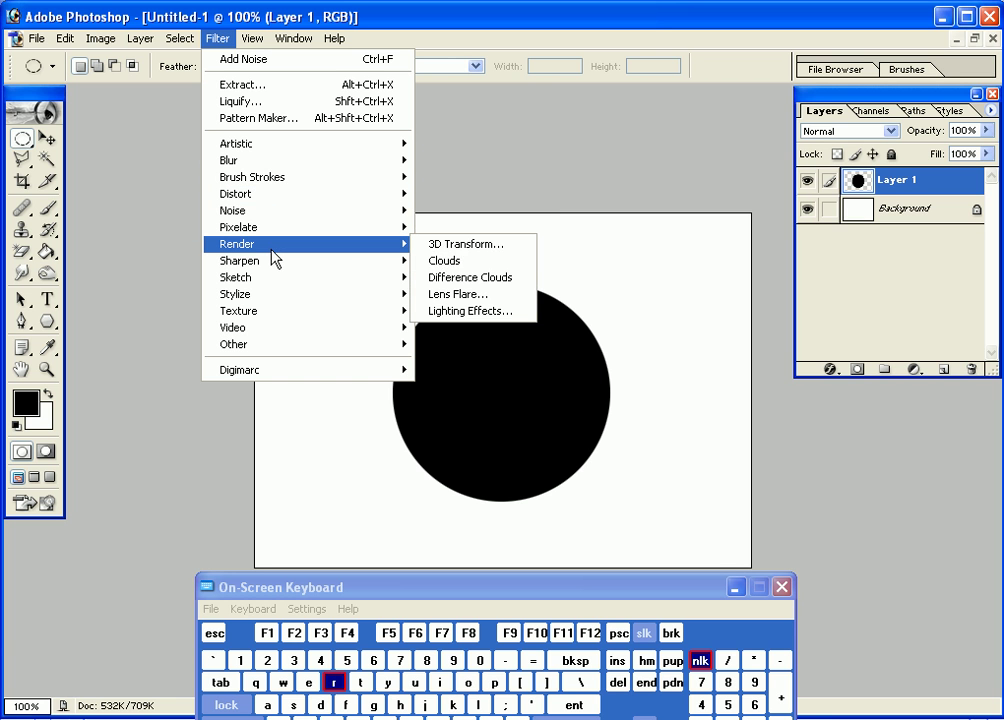
click(462, 280)
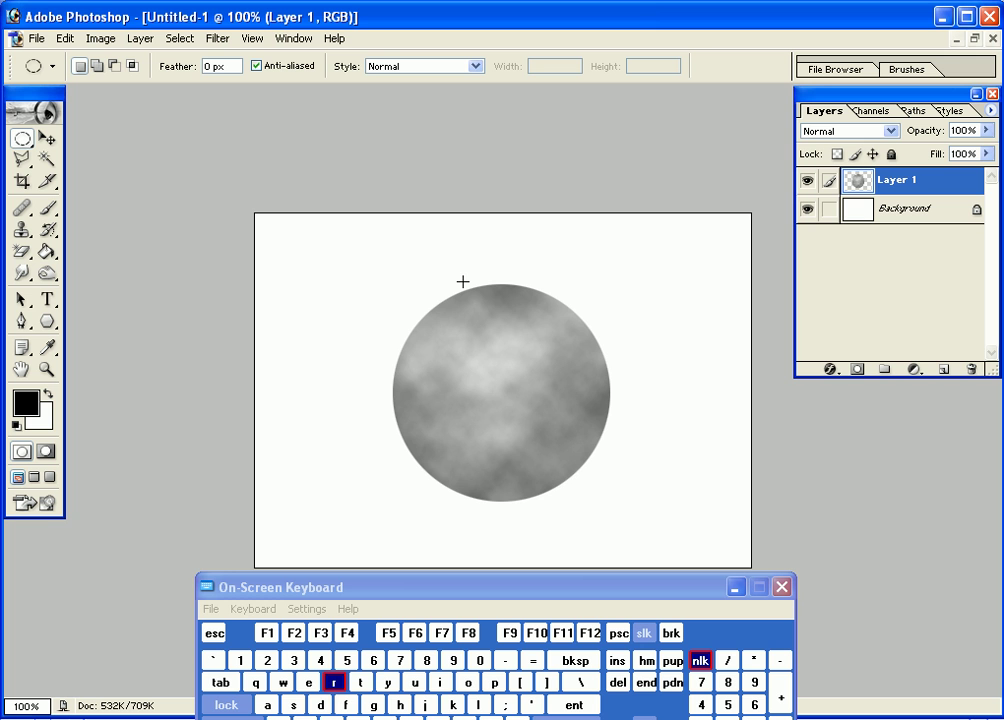
ctrl+click(342, 705)
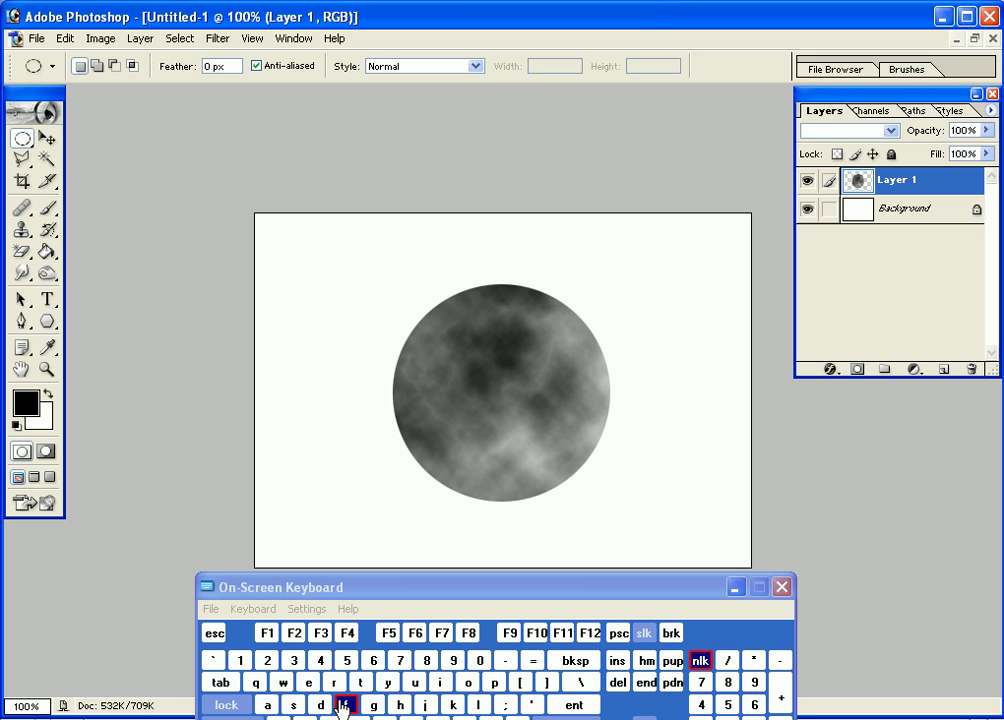
ctrl+click(342, 705)
ctrl+click(343, 705)
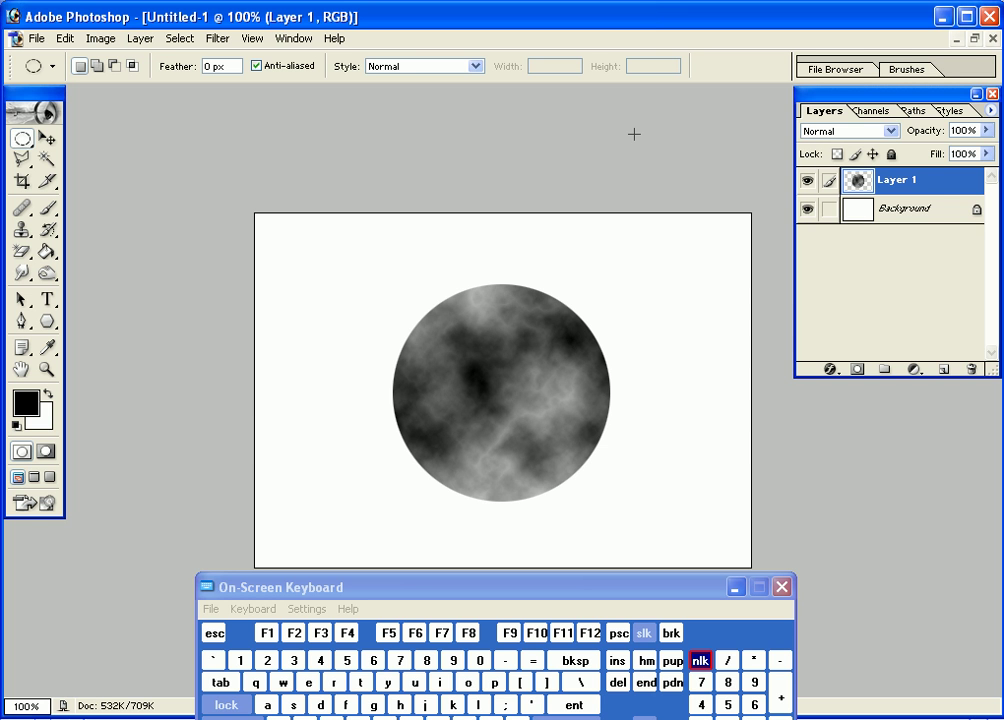
Brighten the cloud texture with Levels by setting the white input level to 172
click(232, 43)
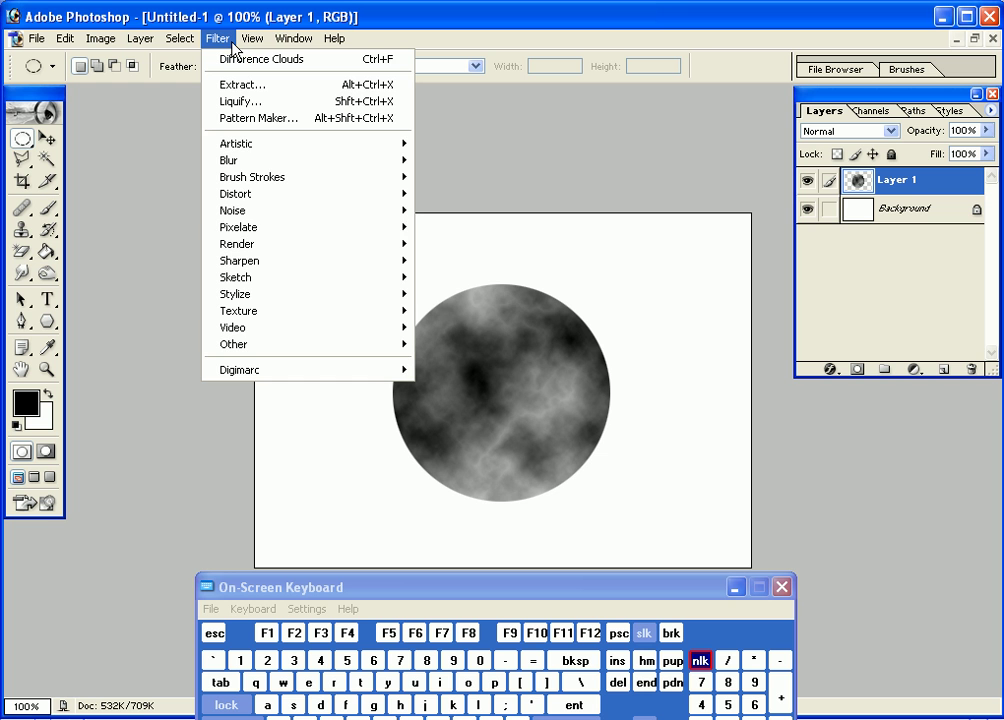
mouse_move(287, 241)
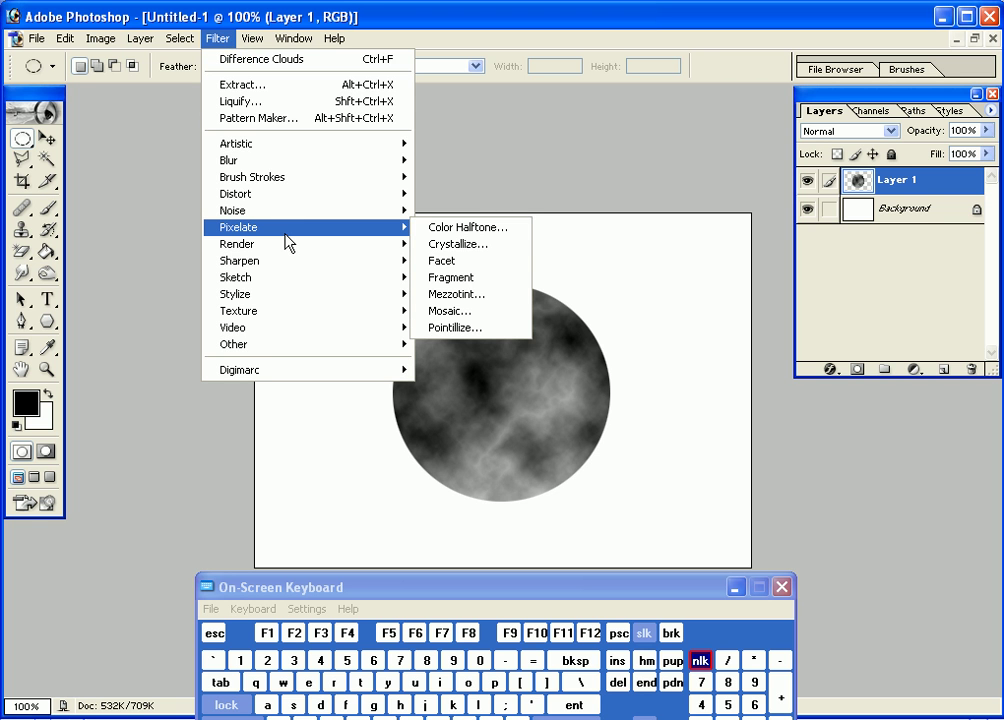
click(100, 40)
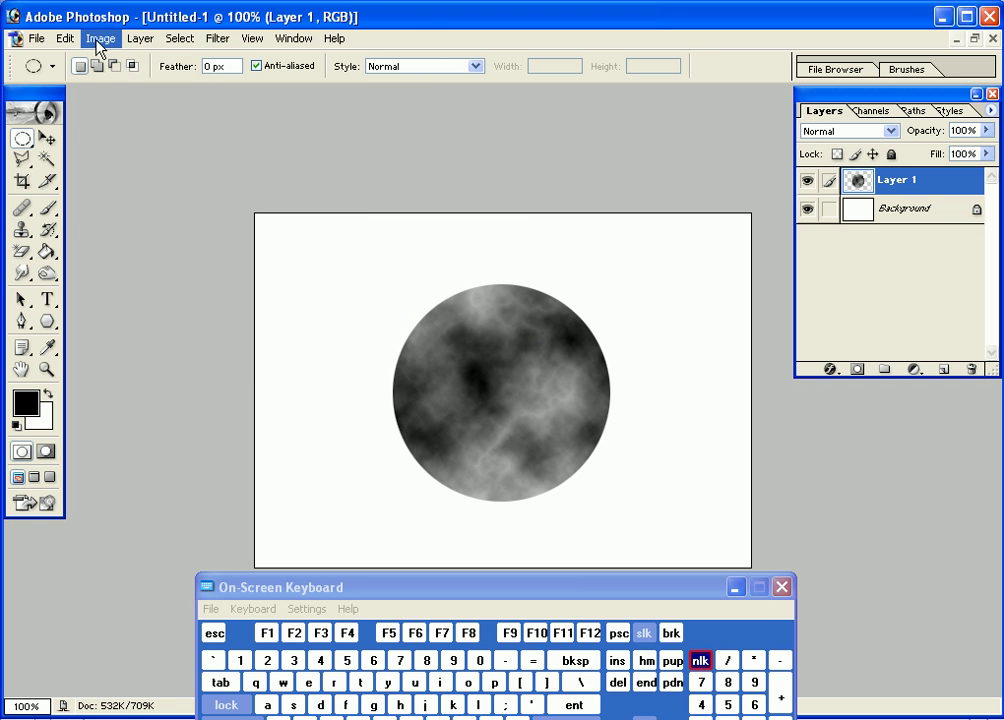
click(100, 40)
mouse_move(110, 88)
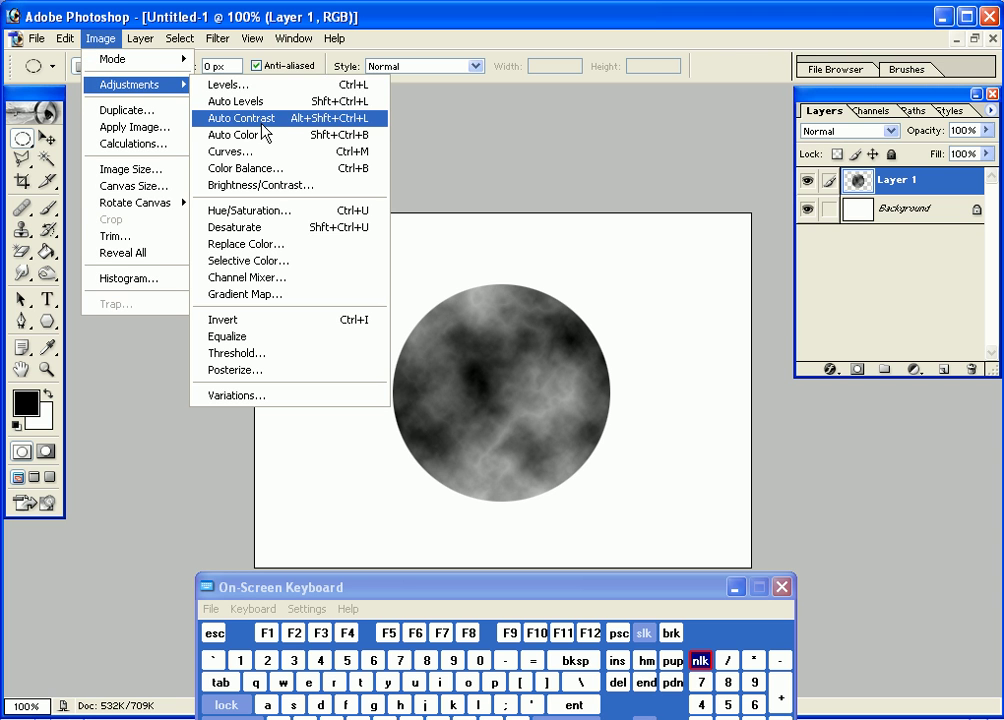
click(297, 87)
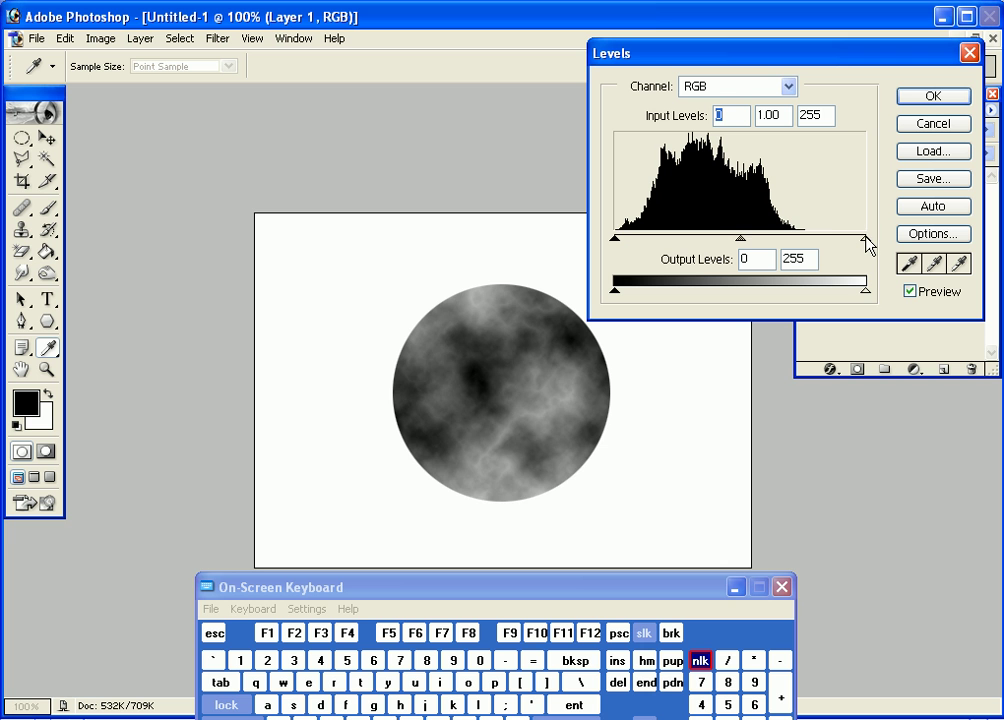
drag(868, 238, 786, 246)
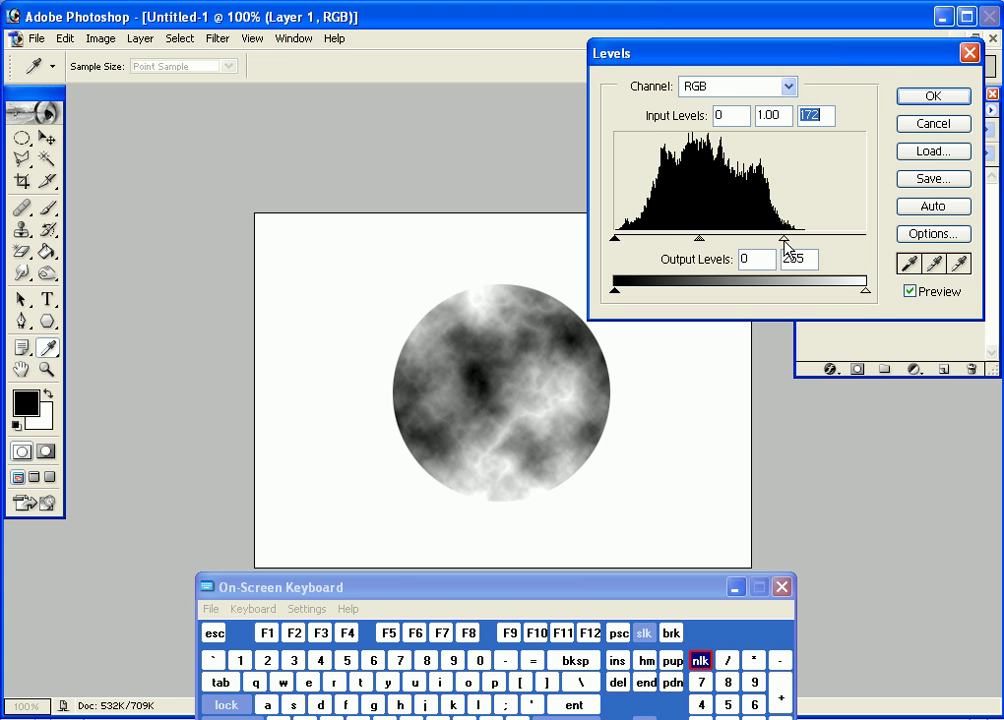
click(931, 97)
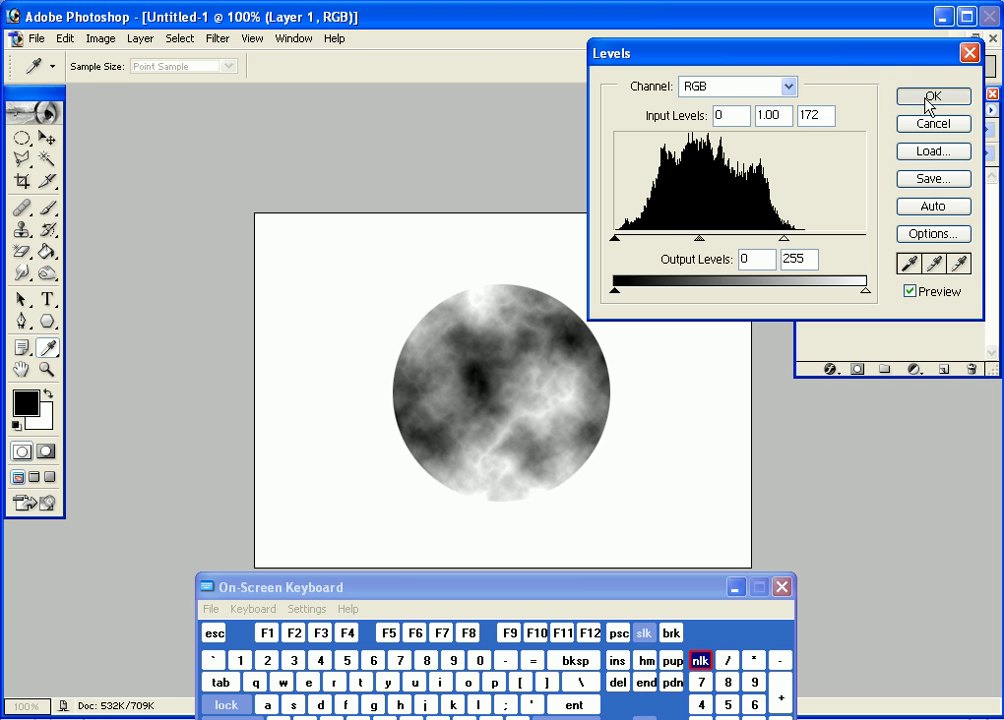
Sharpen the circle with Unsharp Mask at amount 250%, radius 12.2 pixels and threshold 42 levels
click(217, 38)
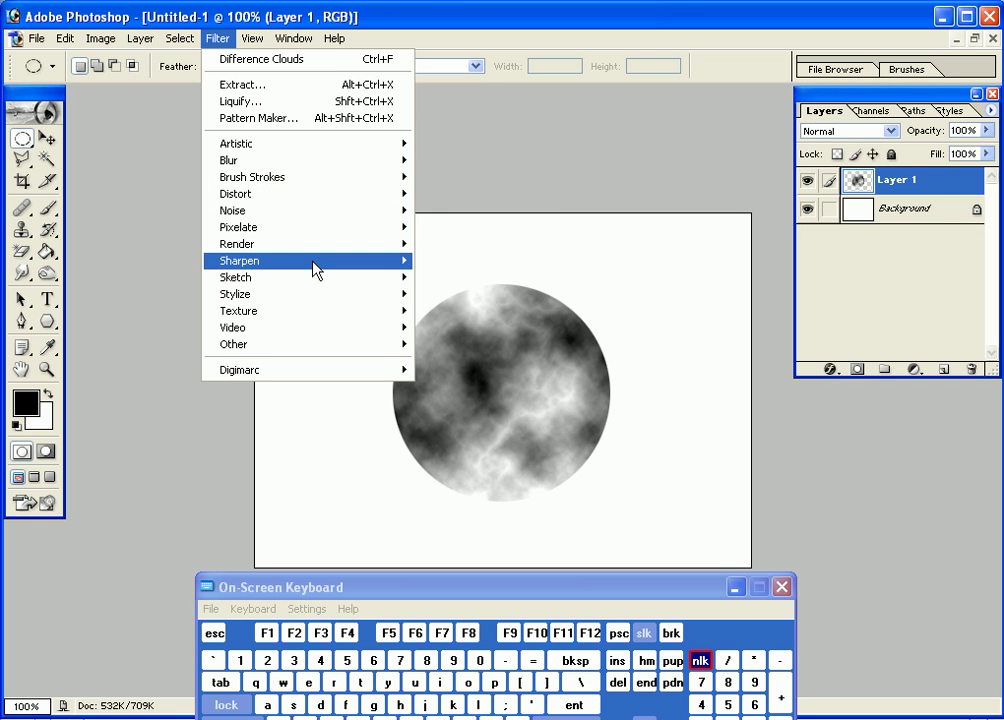
mouse_move(312, 262)
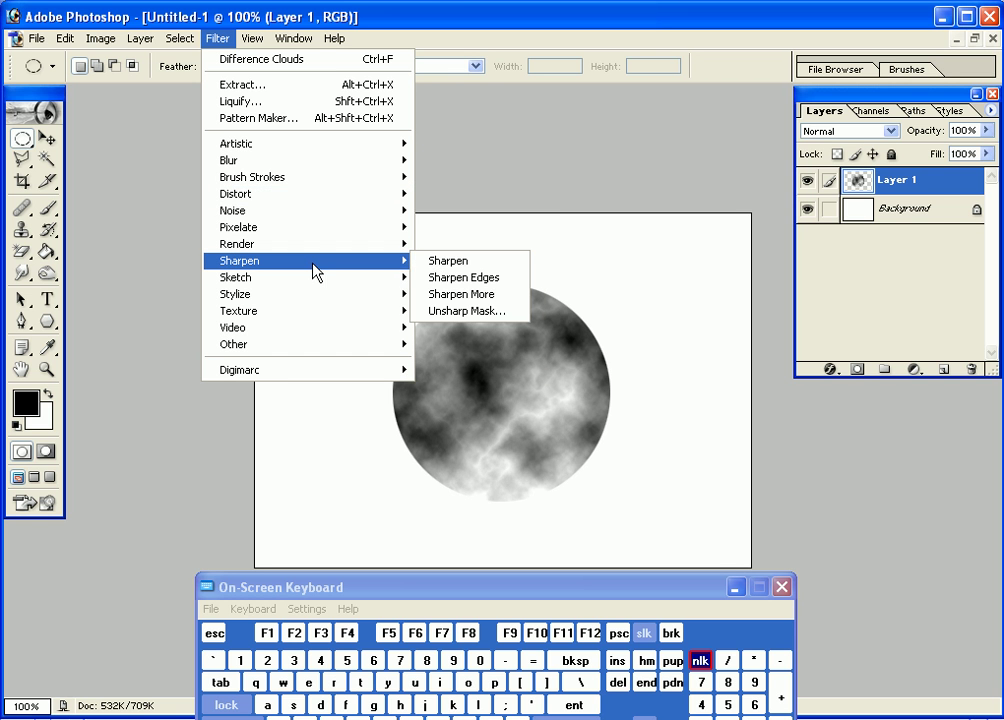
click(458, 312)
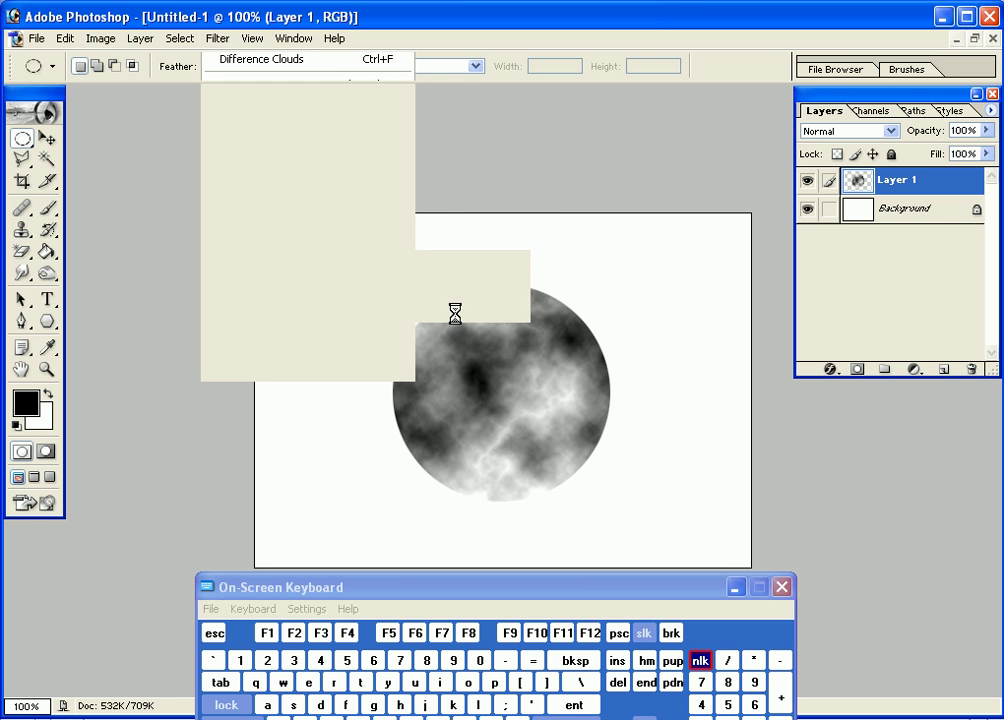
drag(828, 330, 820, 161)
drag(618, 587, 459, 525)
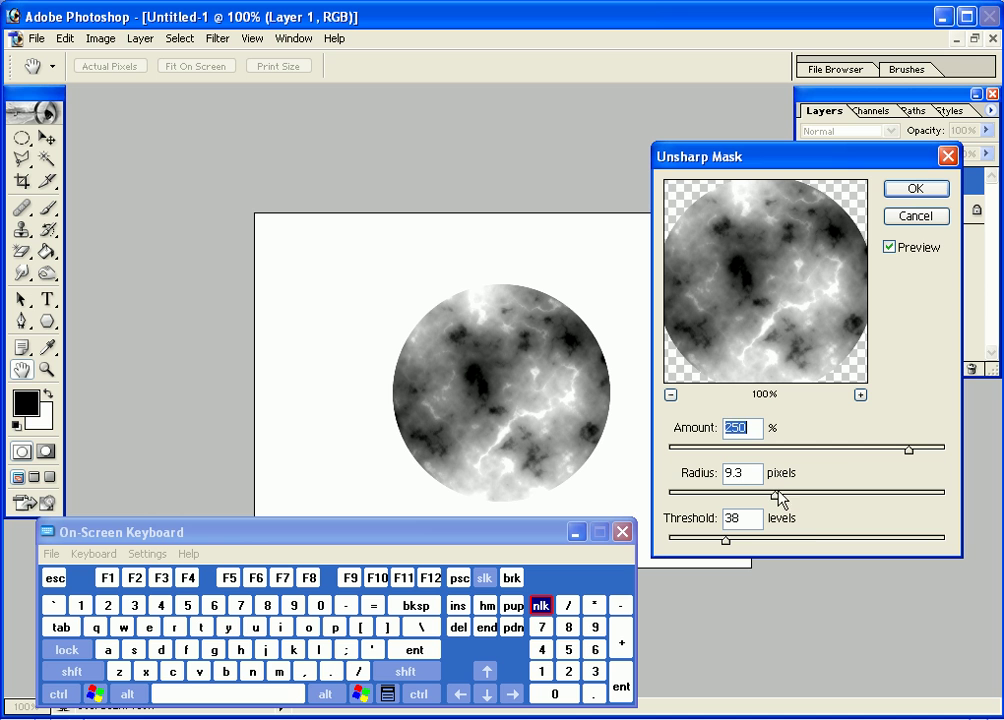
mouse_move(913, 457)
mouse_down()
mouse_move(889, 450)
mouse_move(910, 460)
mouse_up()
mouse_move(774, 494)
mouse_down()
mouse_move(746, 494)
mouse_move(764, 495)
mouse_move(784, 516)
mouse_move(795, 494)
mouse_move(784, 497)
mouse_up()
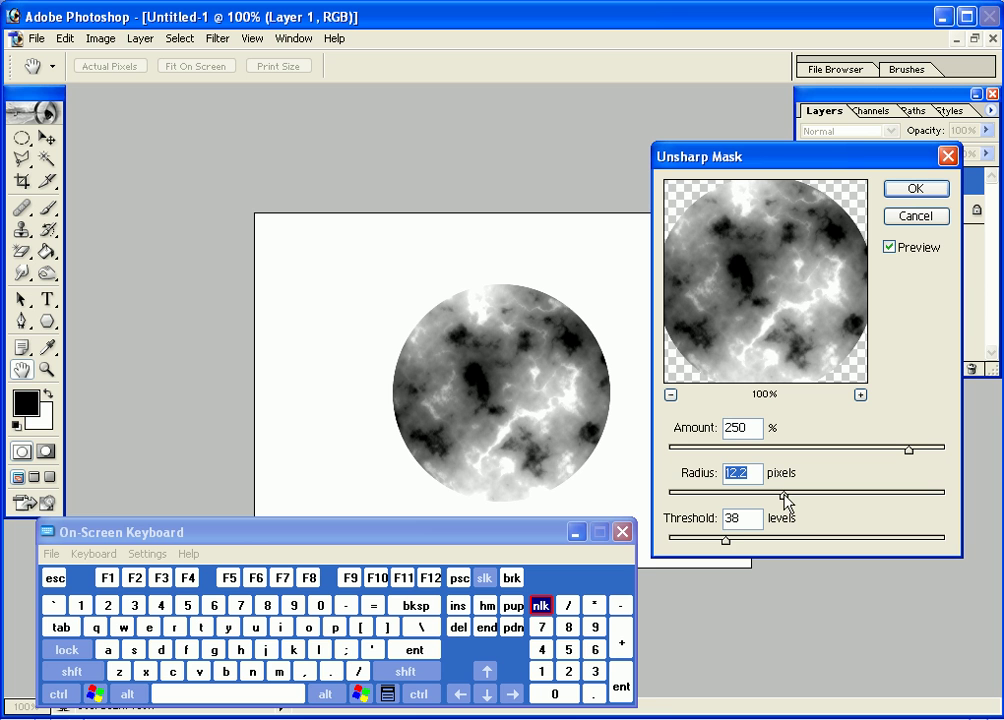
mouse_move(725, 541)
mouse_down()
mouse_move(748, 548)
mouse_move(733, 546)
mouse_up()
click(752, 520)
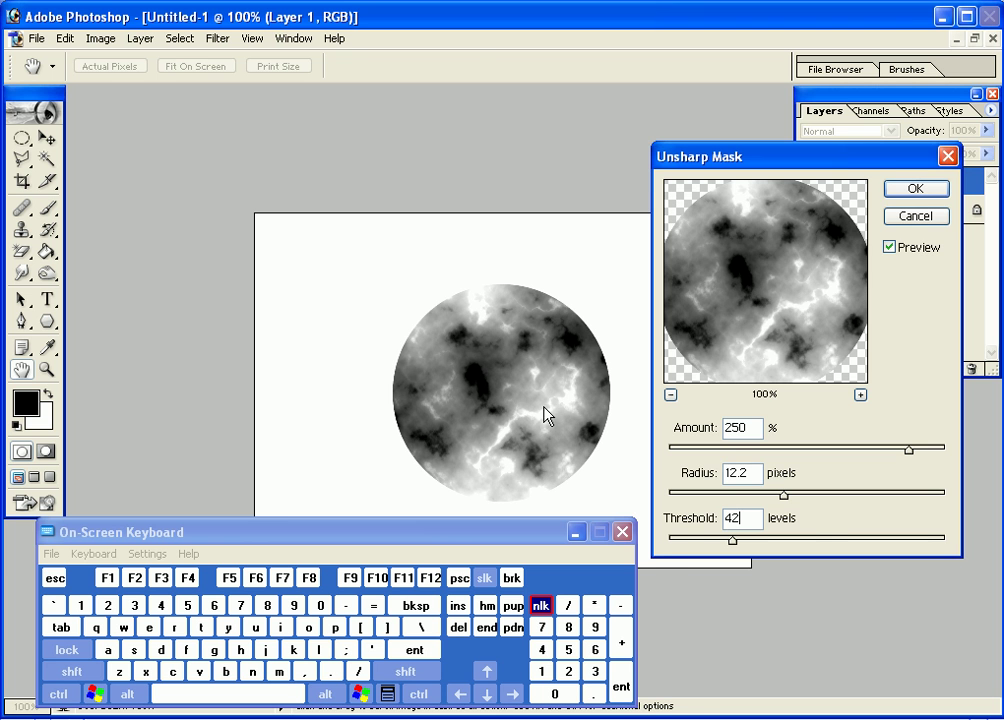
click(929, 189)
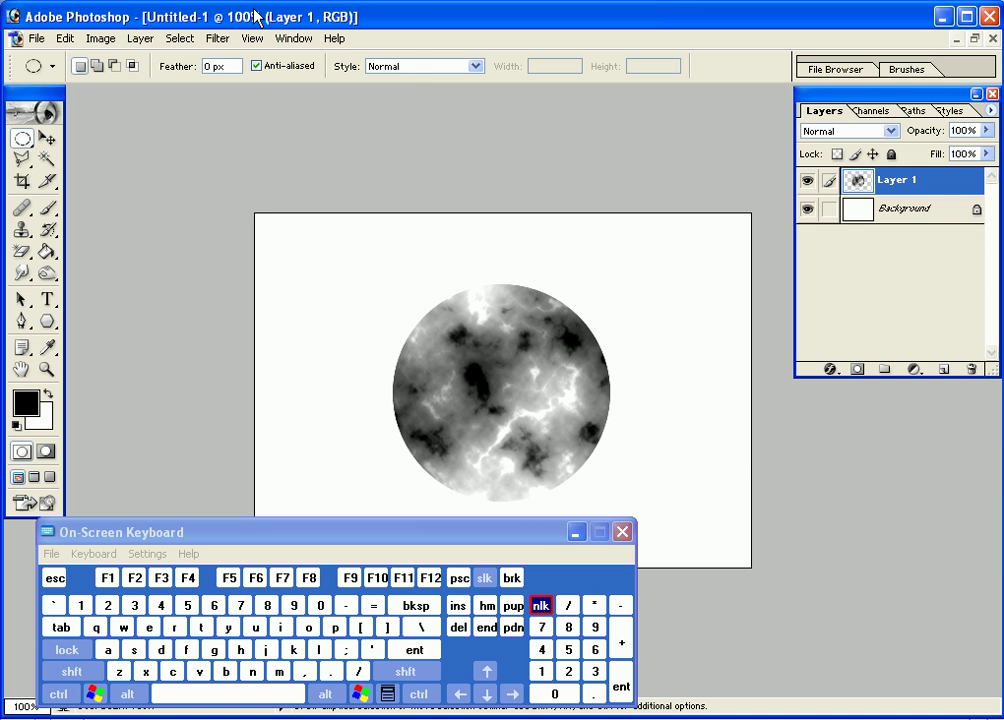
Load Layer 1's outline as a selection, apply Spherize at 100% in Normal mode, and deselect
click(217, 38)
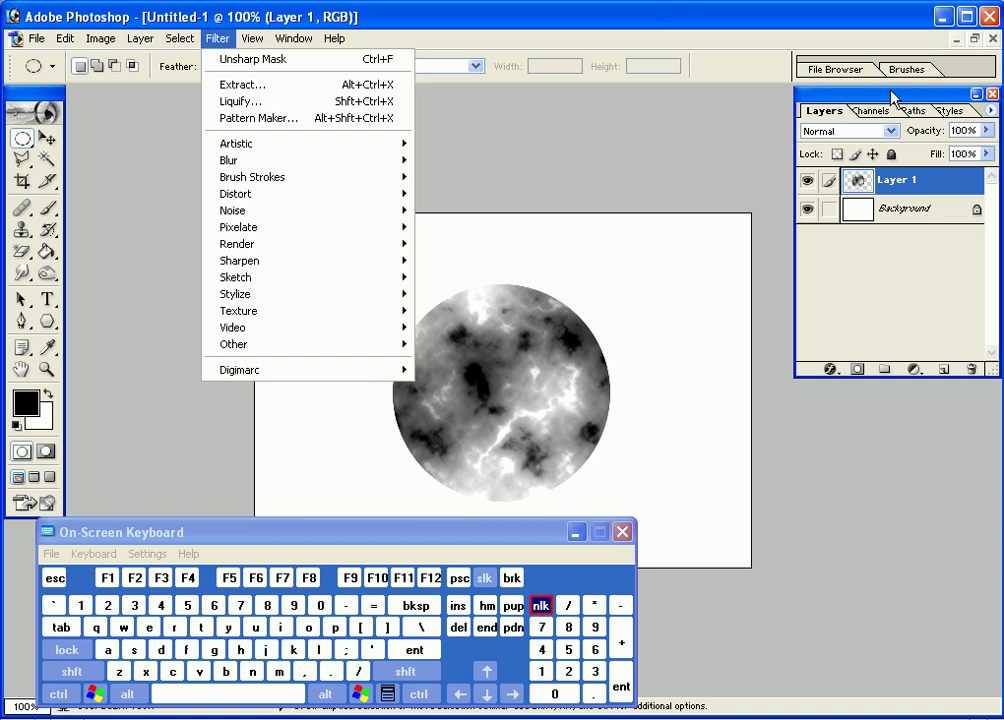
ctrl+click(909, 190)
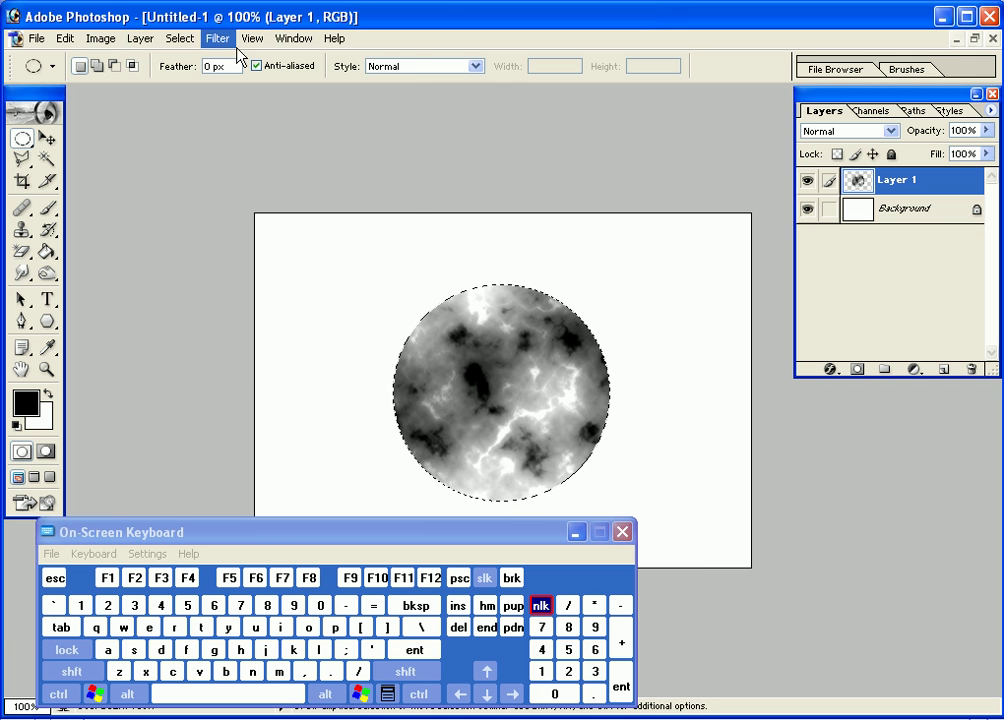
click(219, 39)
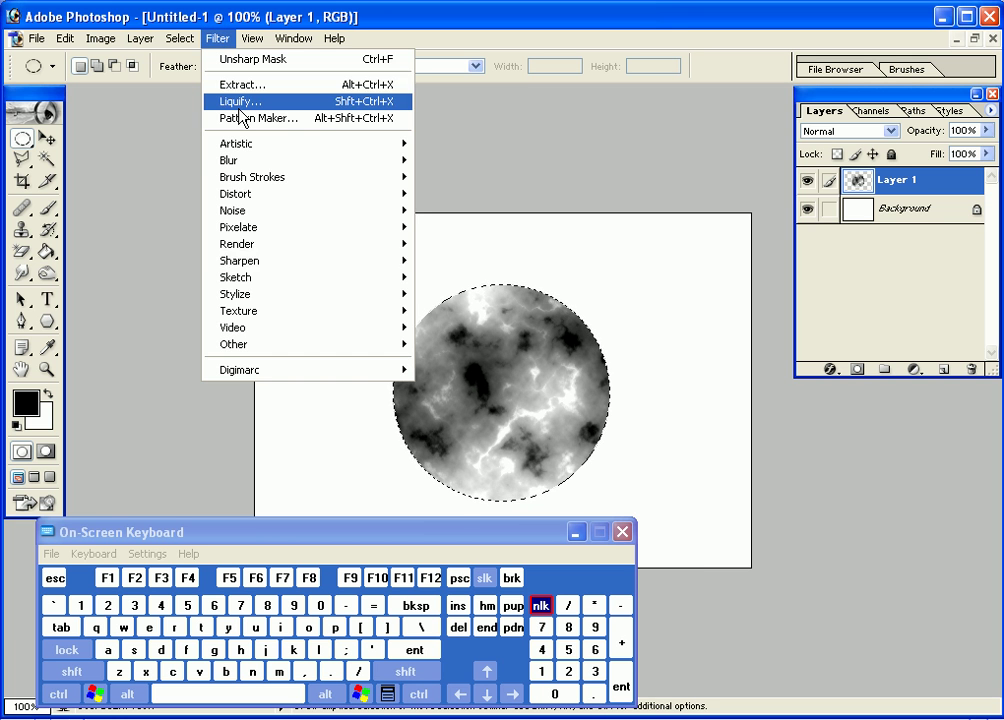
mouse_move(266, 196)
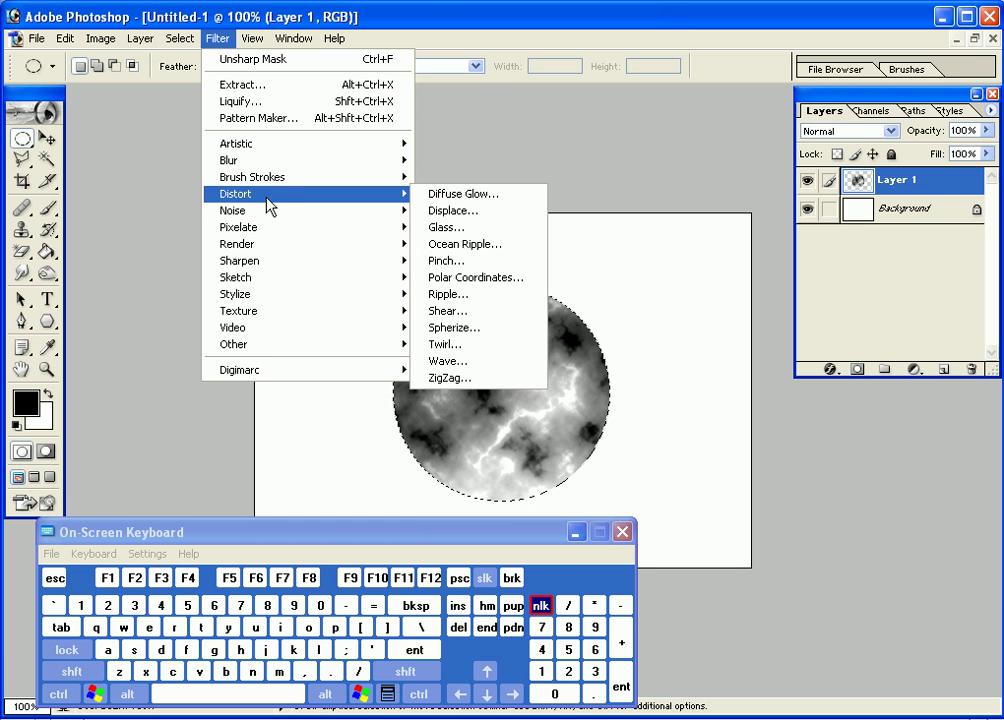
click(485, 328)
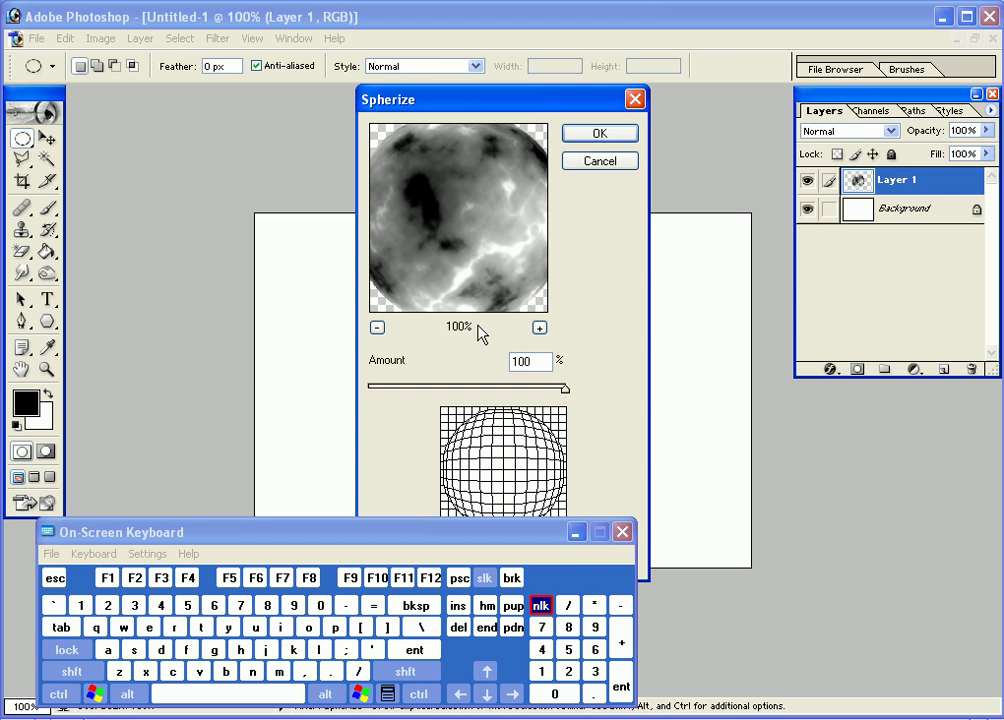
drag(525, 104, 779, 181)
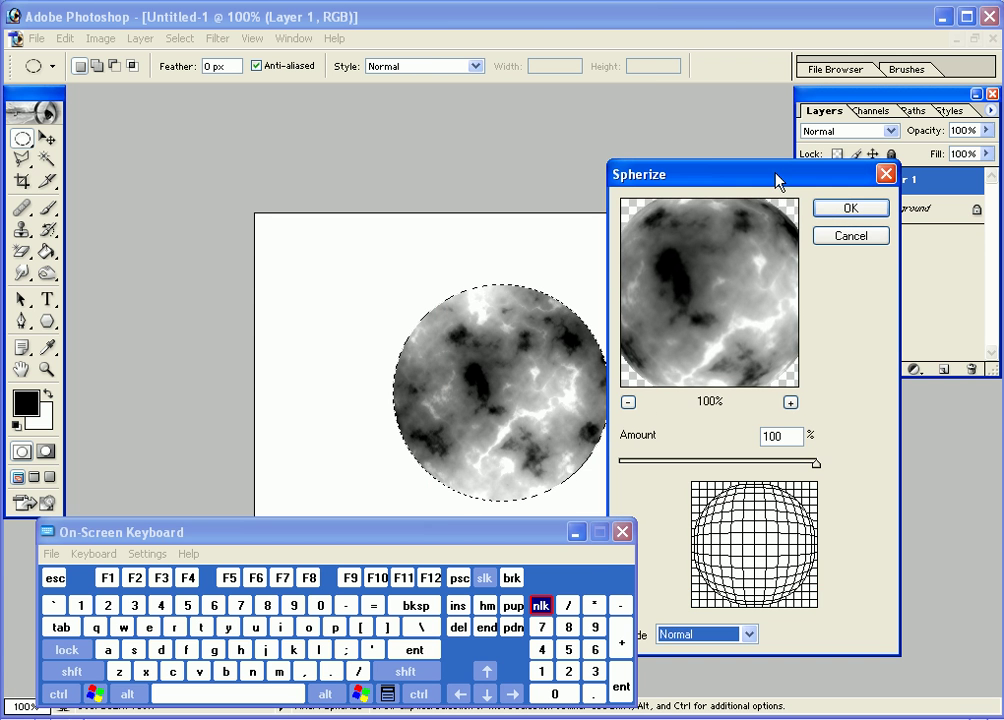
click(850, 209)
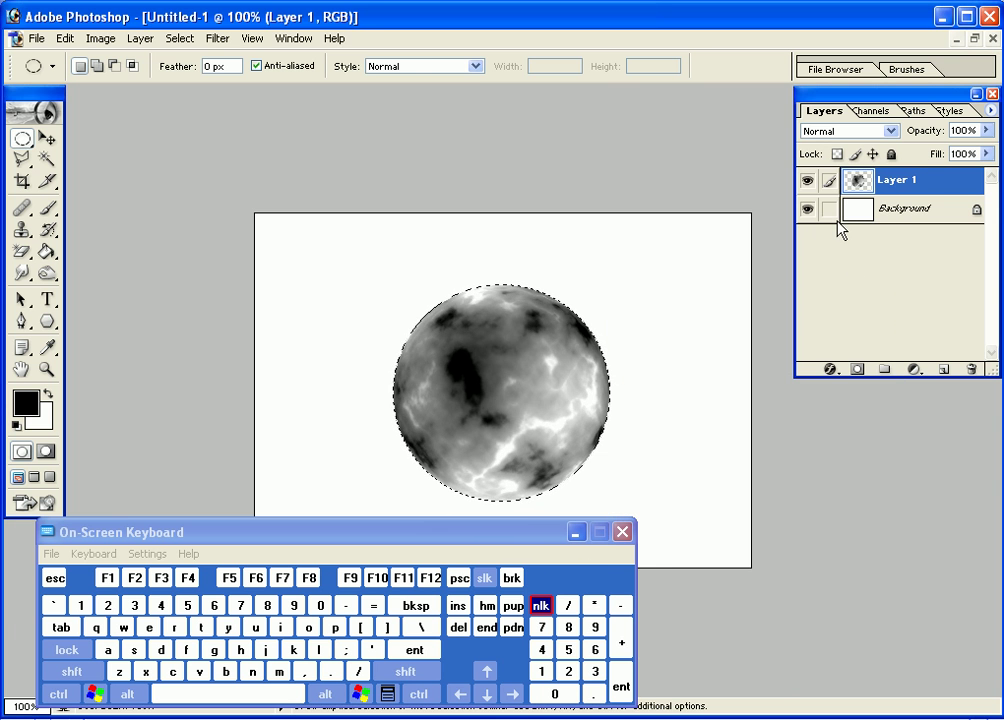
click(486, 404)
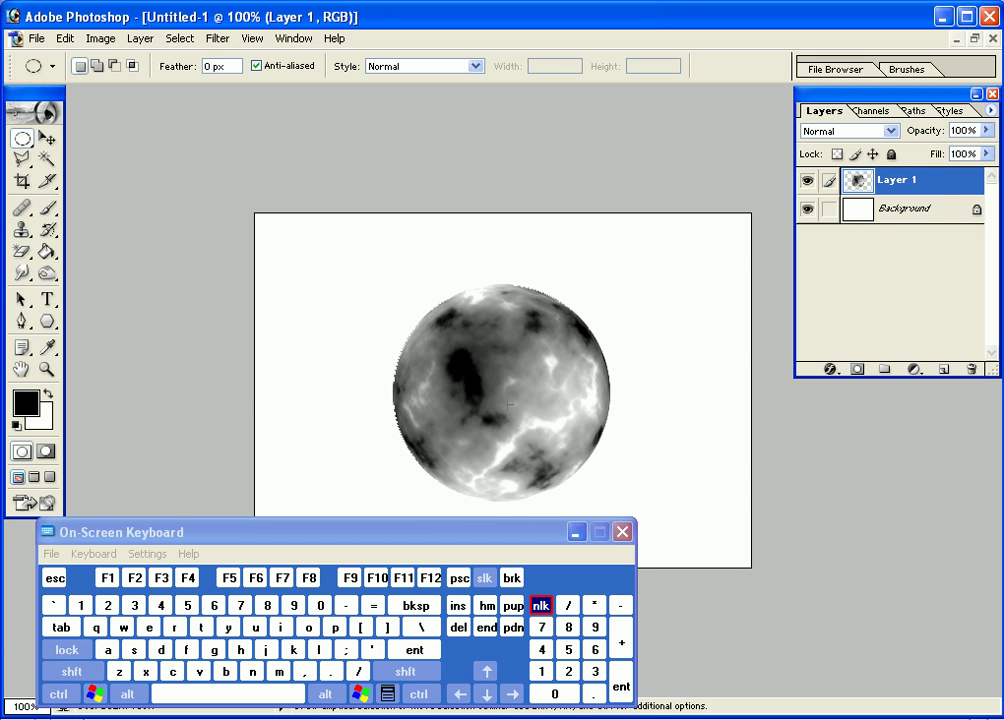
Fill the Background layer with black and add monochromatic Gaussian noise at 19.40%
click(890, 209)
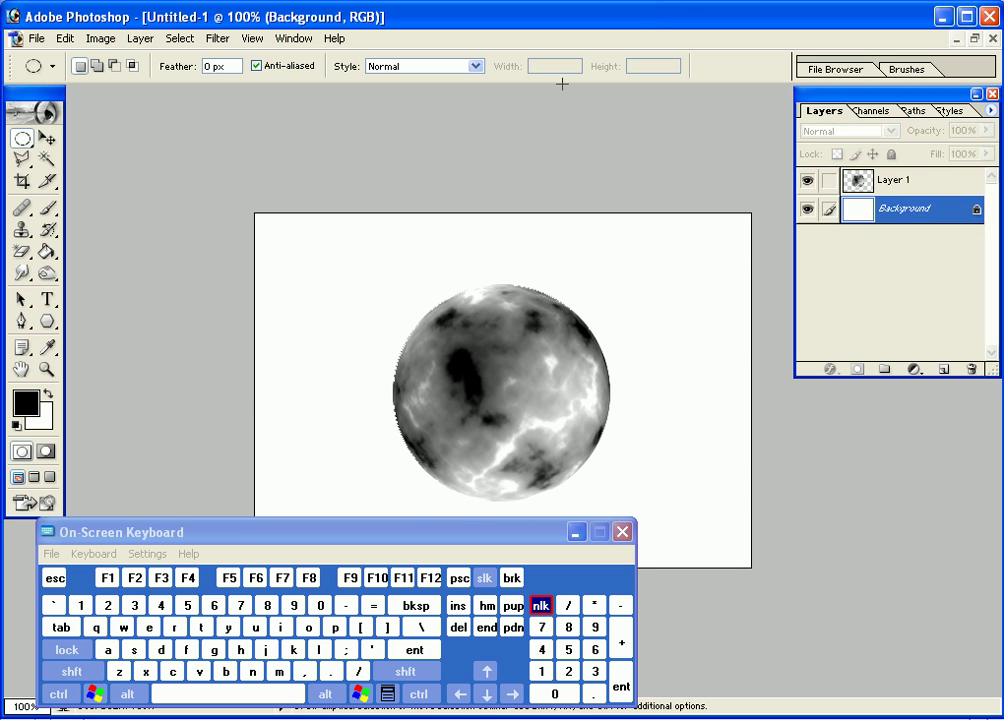
click(458, 627)
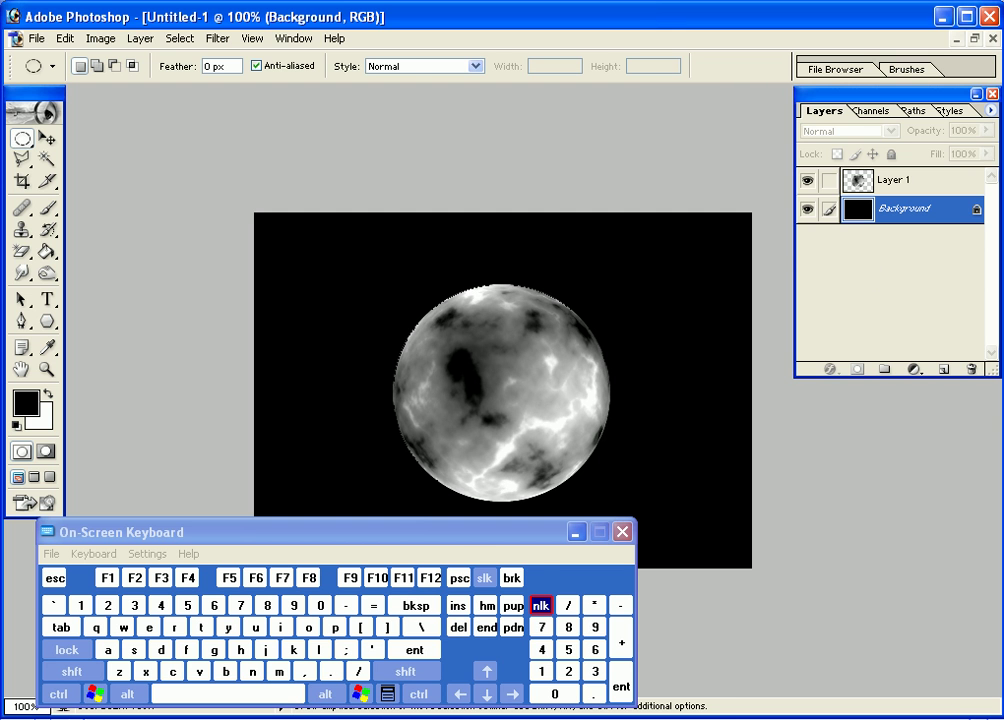
click(225, 39)
mouse_move(270, 212)
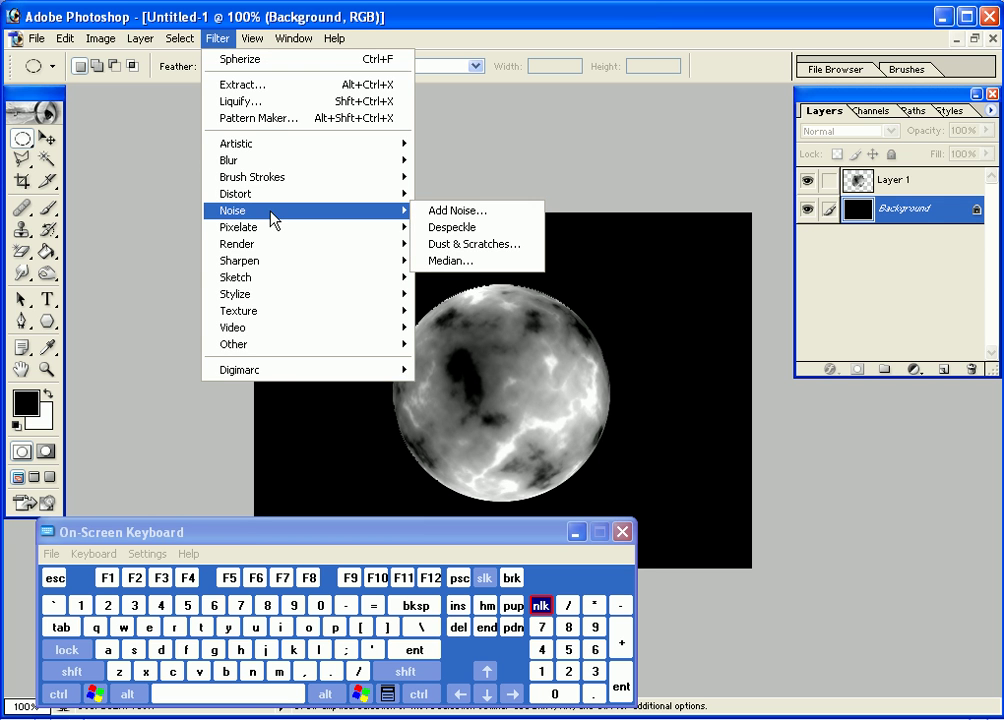
click(452, 213)
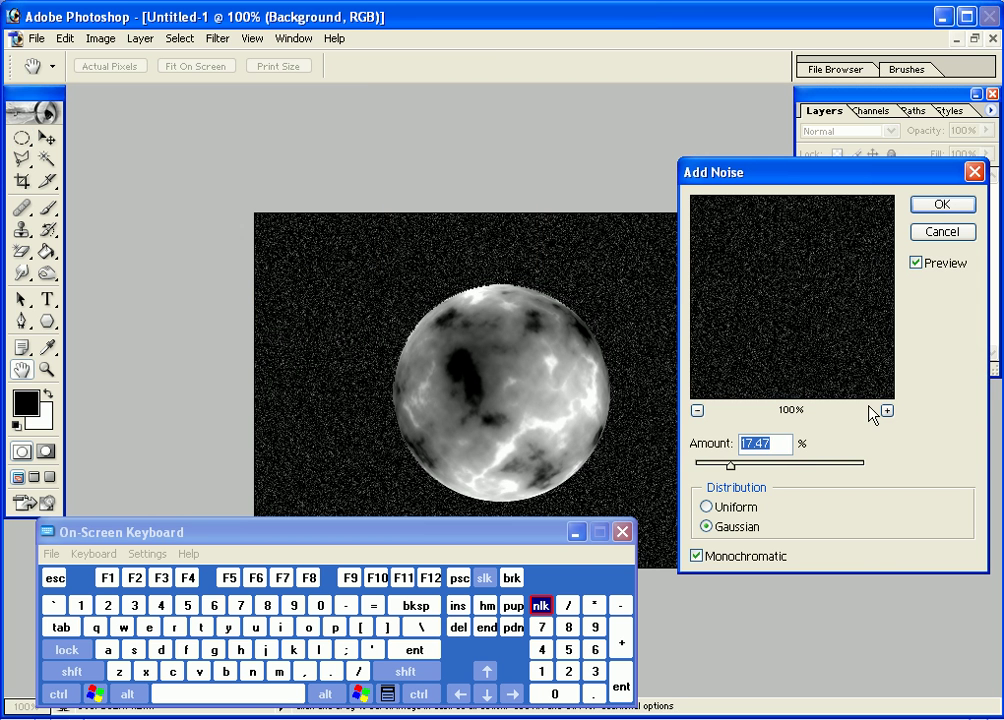
drag(730, 465, 738, 467)
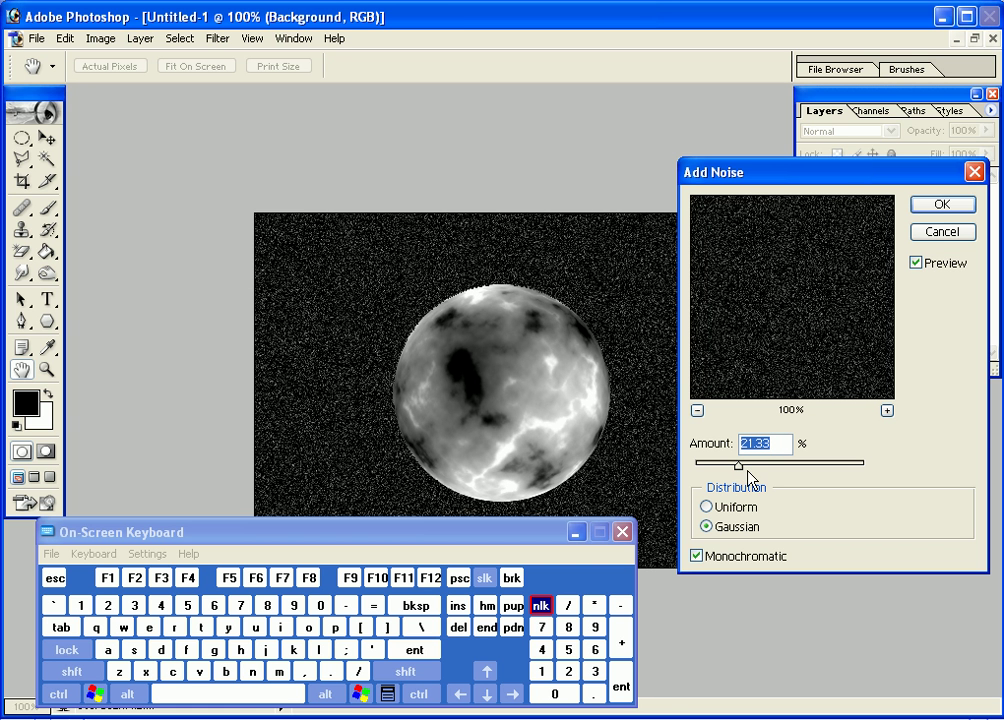
drag(739, 467, 743, 467)
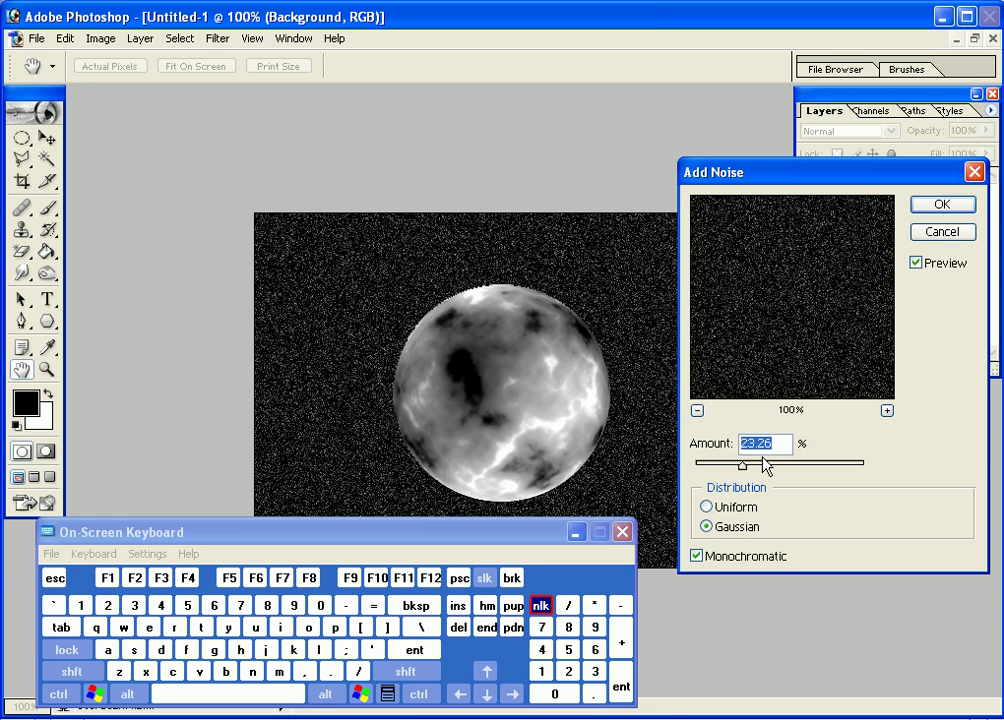
drag(741, 467, 735, 466)
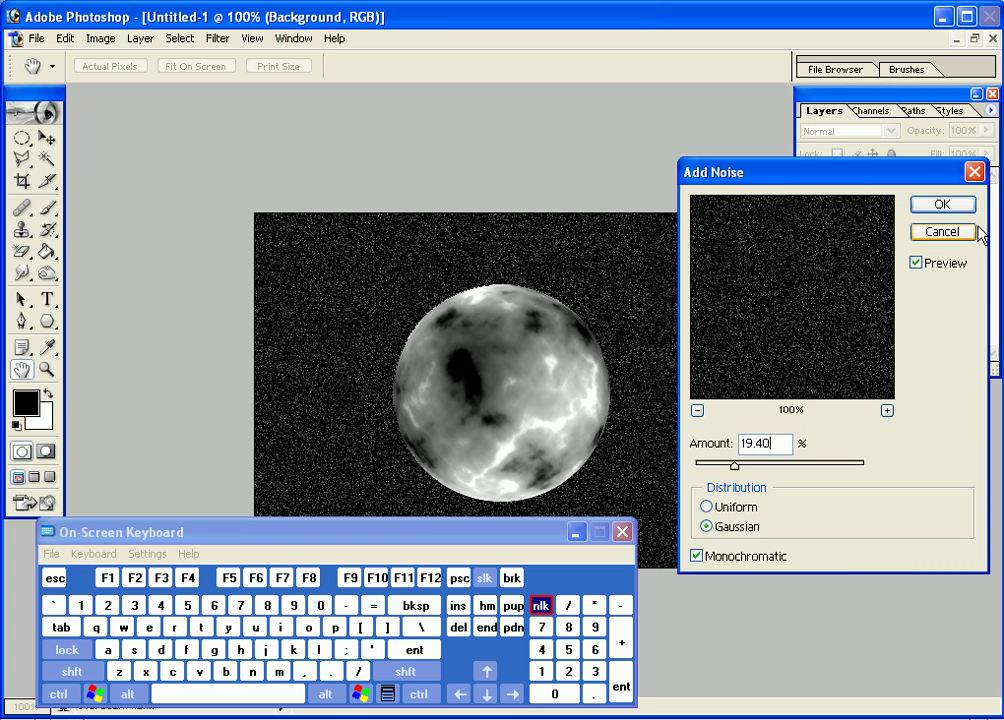
click(915, 205)
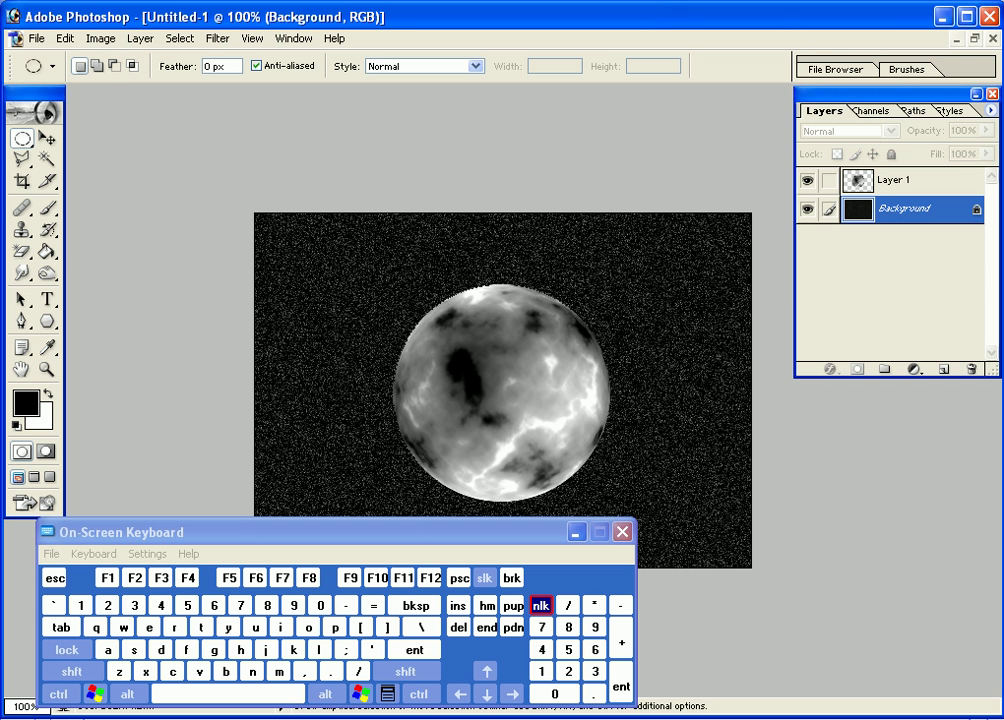
Start a Color Balance adjustment on Layer 1 and set the shadows' color levels to +100, 0, -100
click(860, 184)
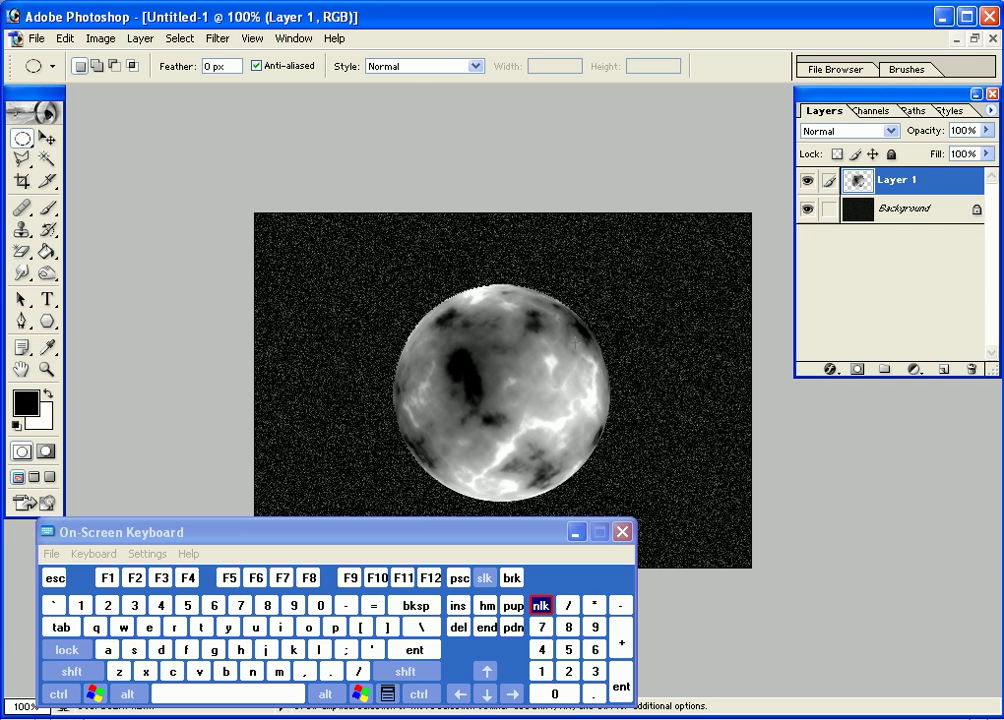
click(216, 40)
mouse_move(100, 38)
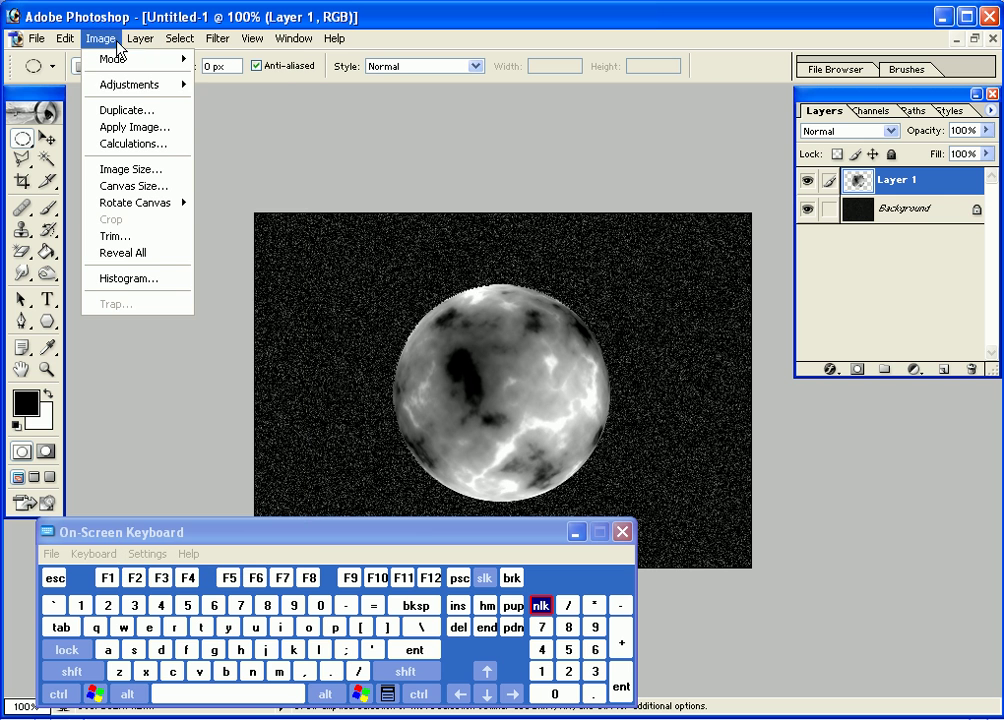
mouse_move(114, 94)
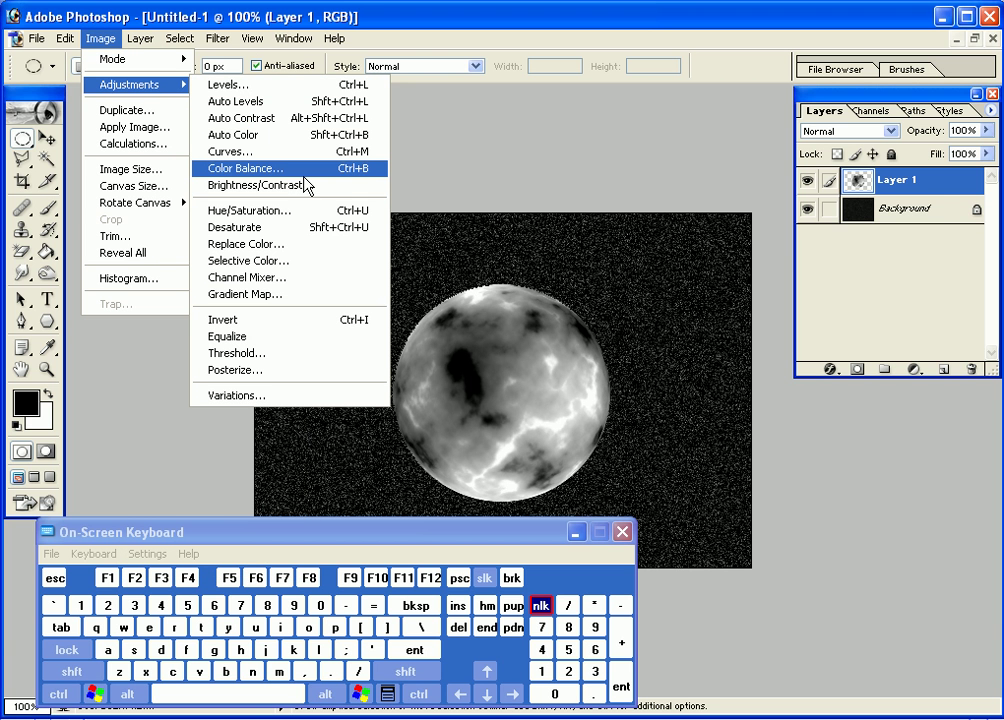
click(360, 174)
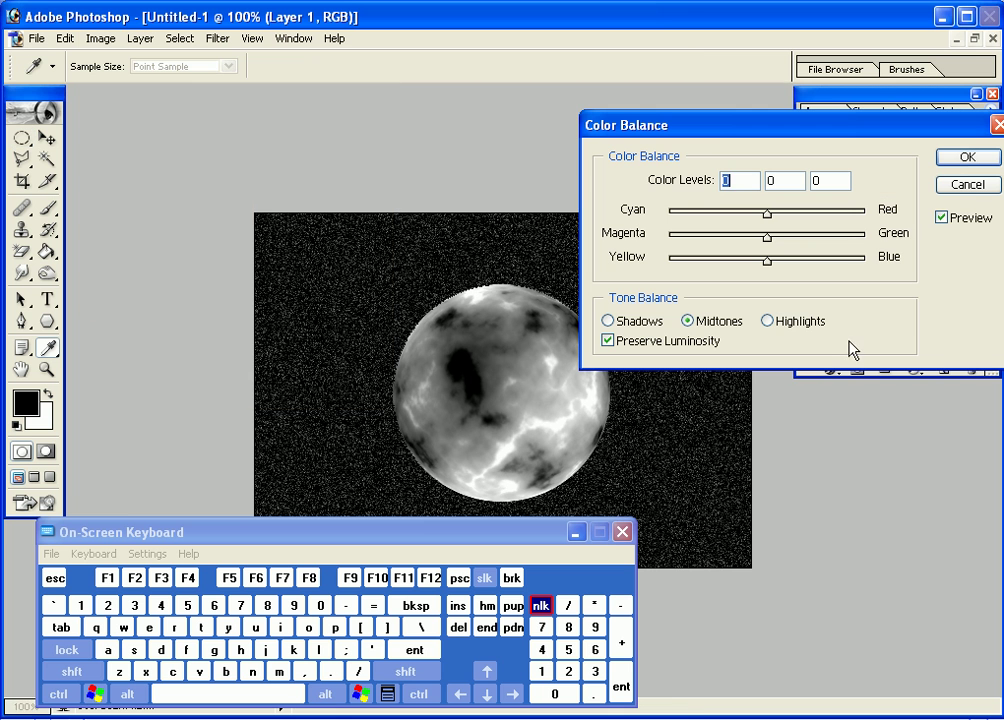
click(622, 321)
drag(769, 214, 866, 213)
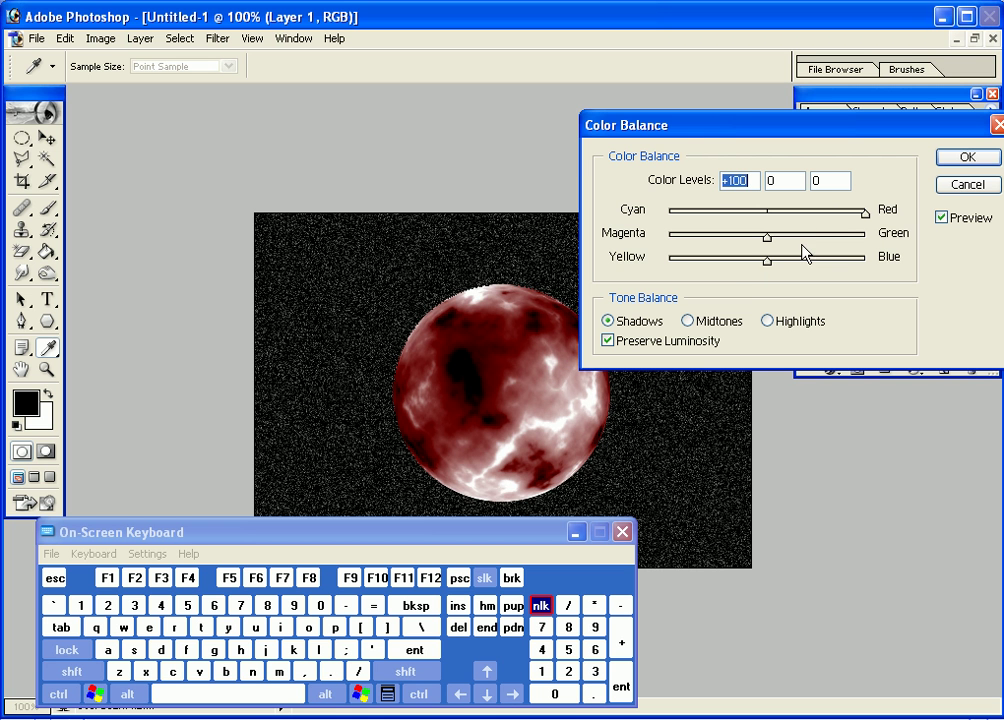
drag(764, 265, 620, 270)
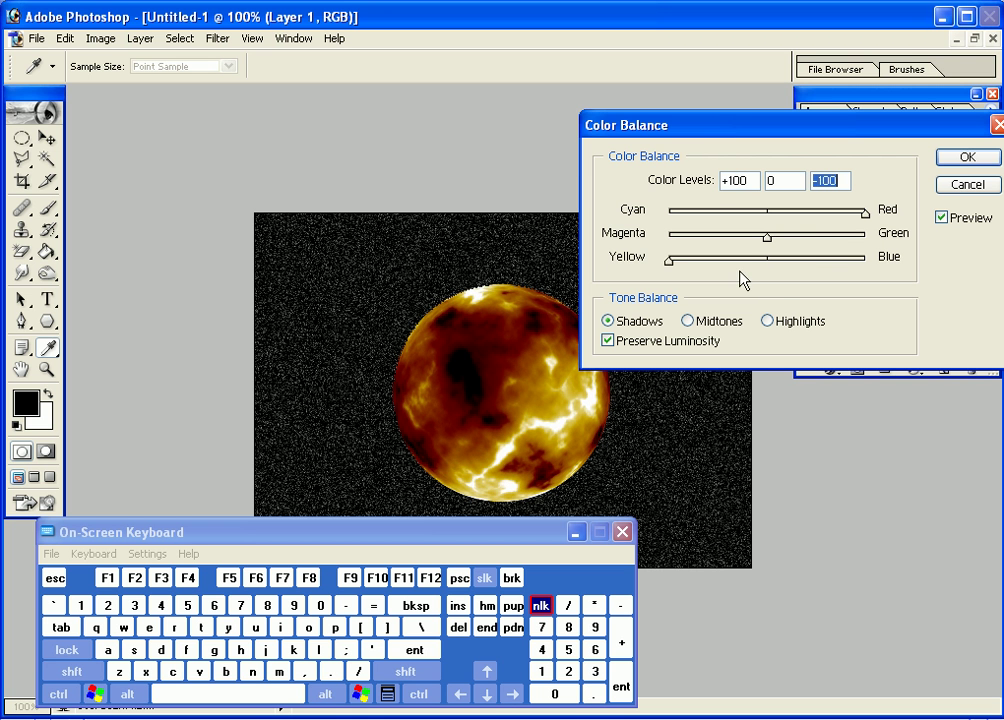
Set the midtones' color levels to +100, 0, -100 in Color Balance
click(733, 320)
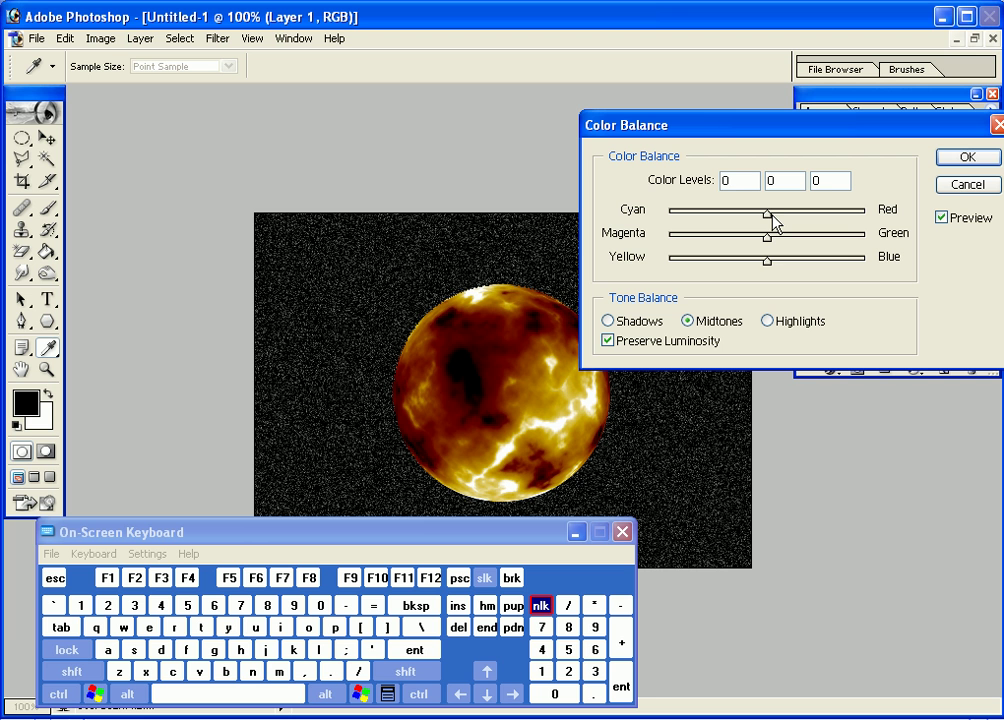
drag(766, 217, 986, 217)
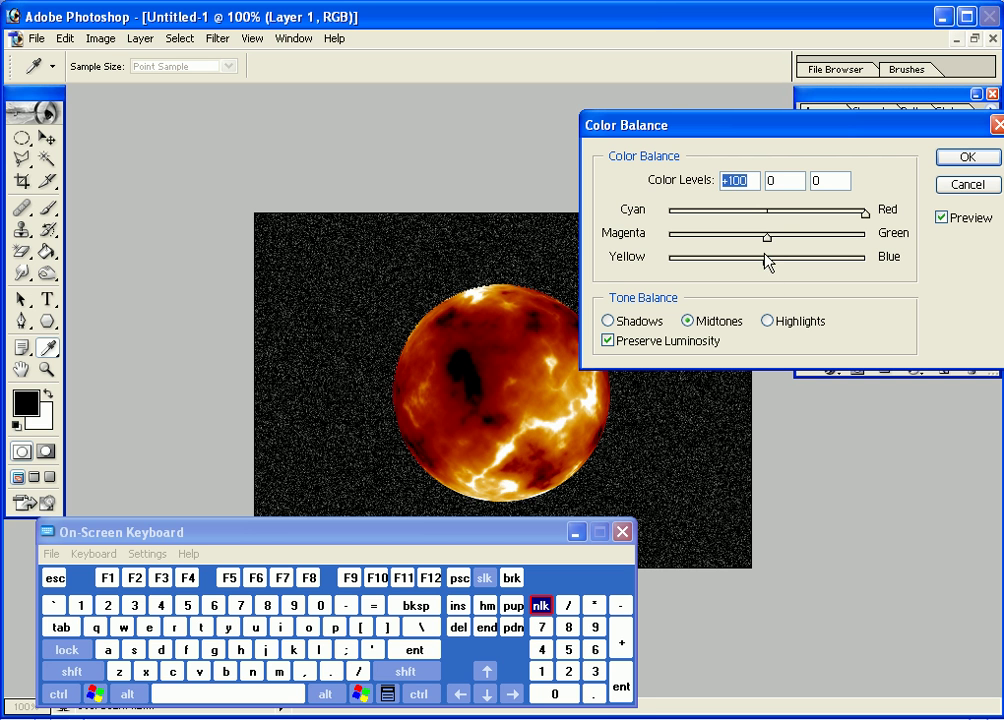
drag(766, 262, 610, 269)
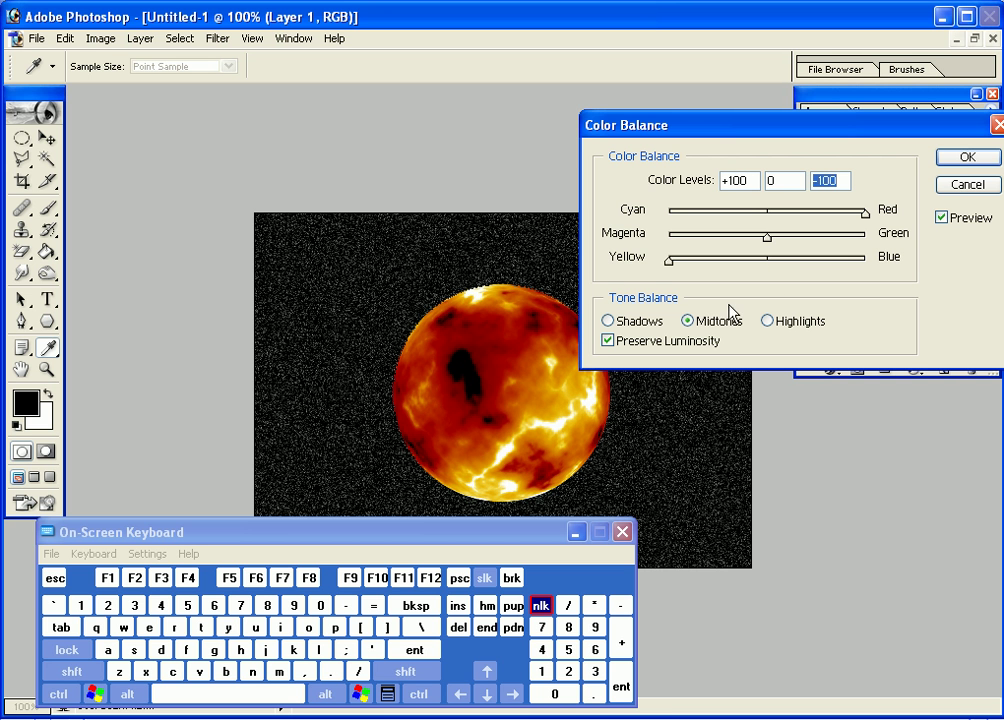
Set the highlights' color levels to +100, 0 and about -41, and apply the Color Balance adjustment
click(775, 323)
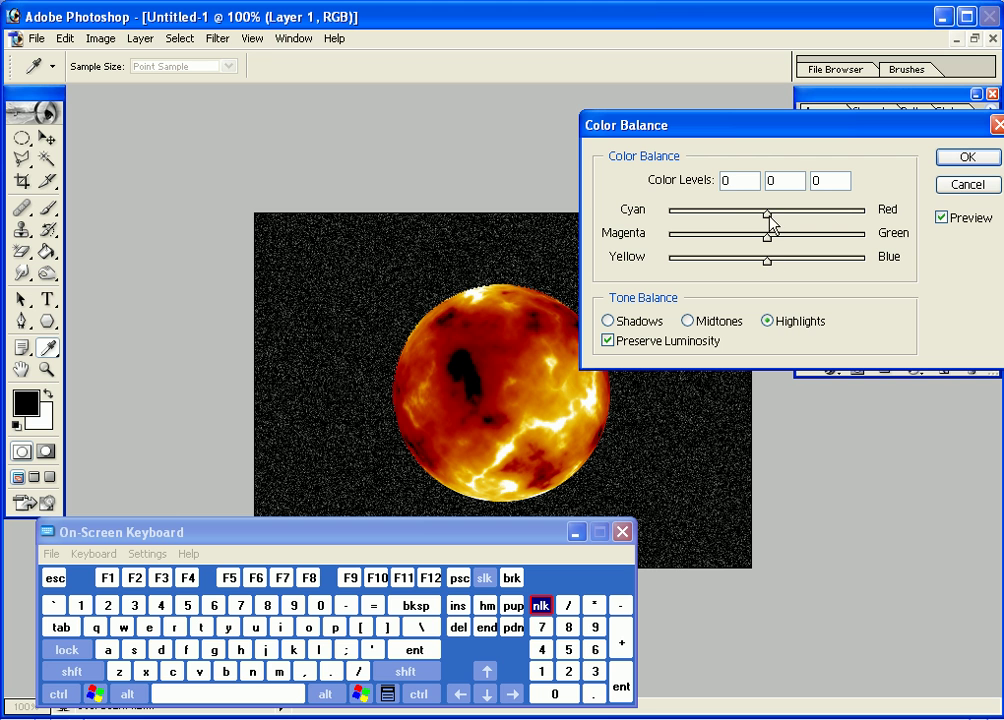
drag(772, 224, 910, 242)
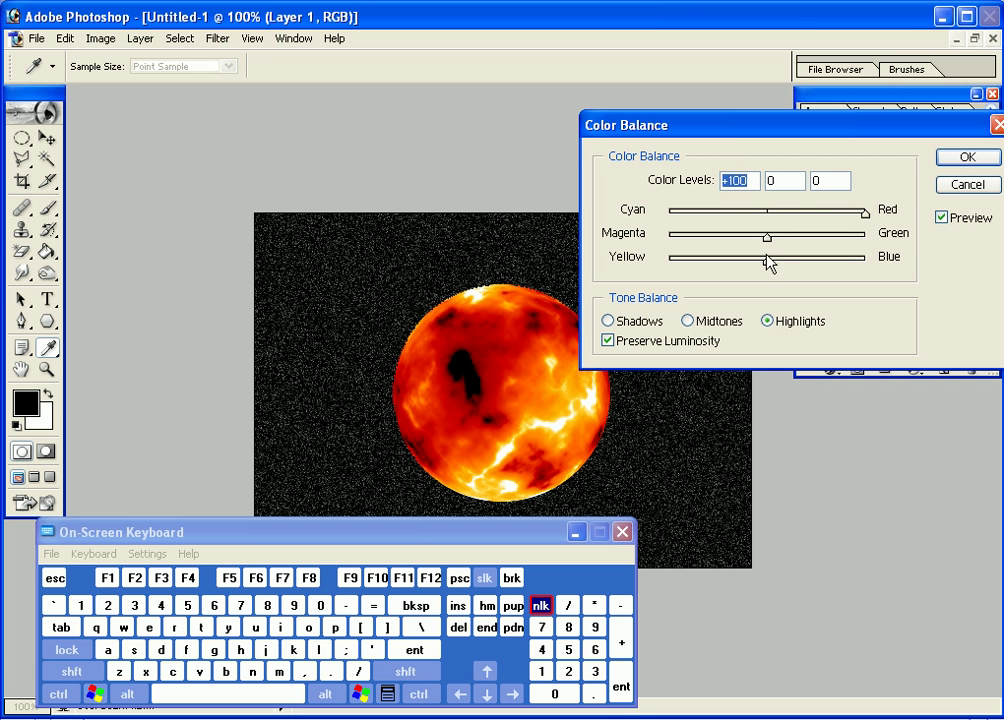
drag(768, 262, 729, 267)
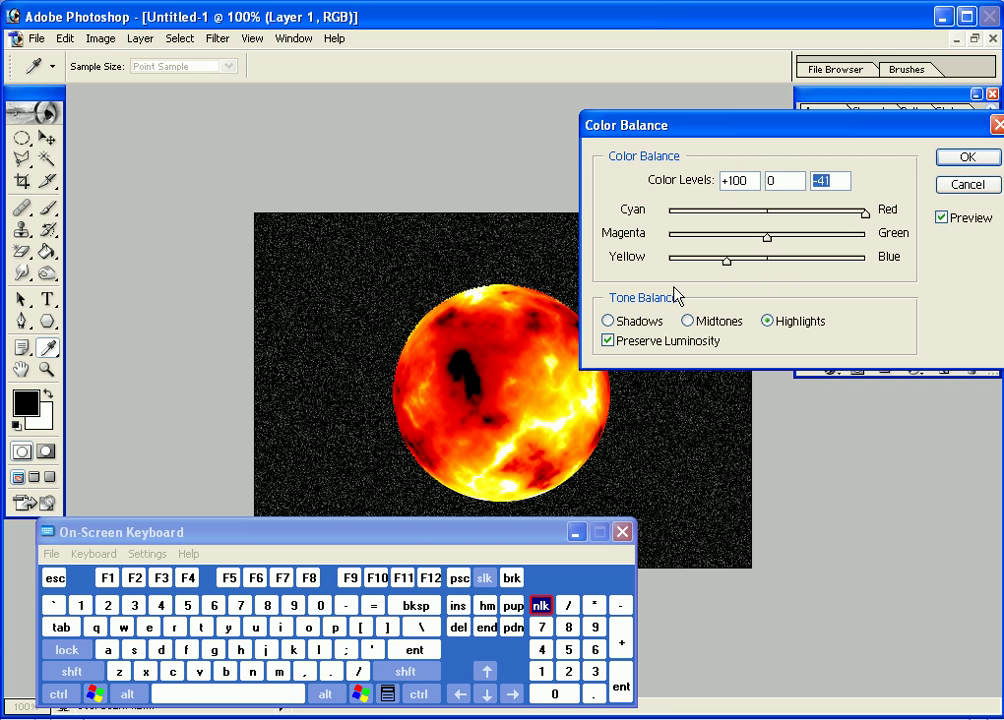
click(838, 183)
mouse_move(726, 265)
mouse_down()
mouse_move(789, 276)
mouse_move(795, 264)
mouse_move(748, 279)
mouse_move(713, 273)
mouse_move(728, 279)
mouse_up()
click(955, 160)
key(m)
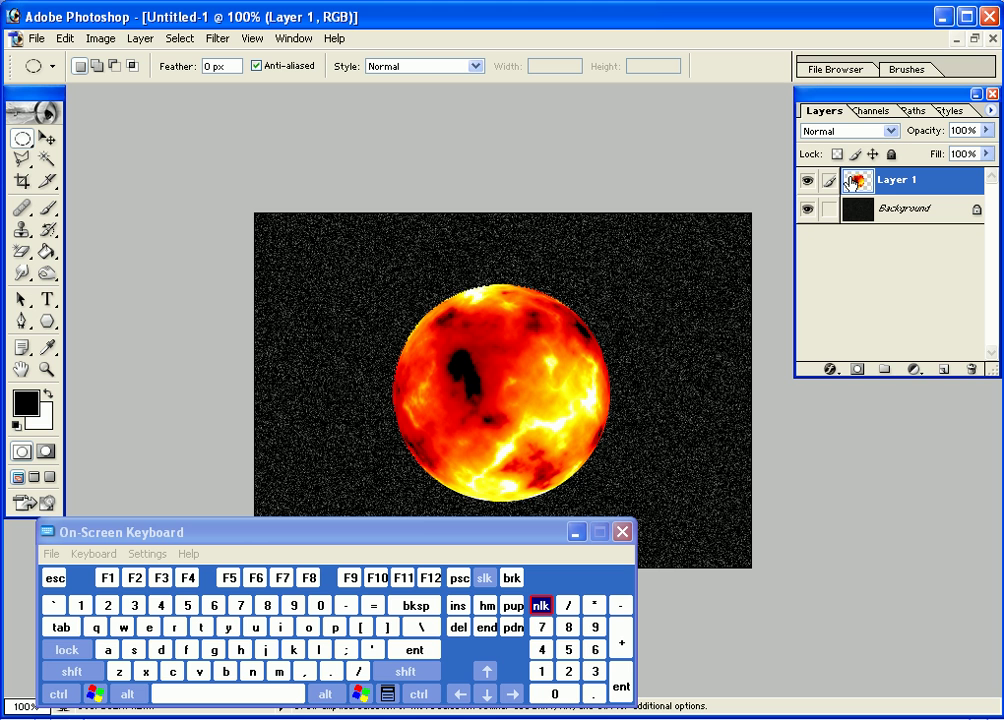
Add a Drop Shadow effect to Layer 1 with its color sampled from the planet's orange area, FF7600
click(835, 371)
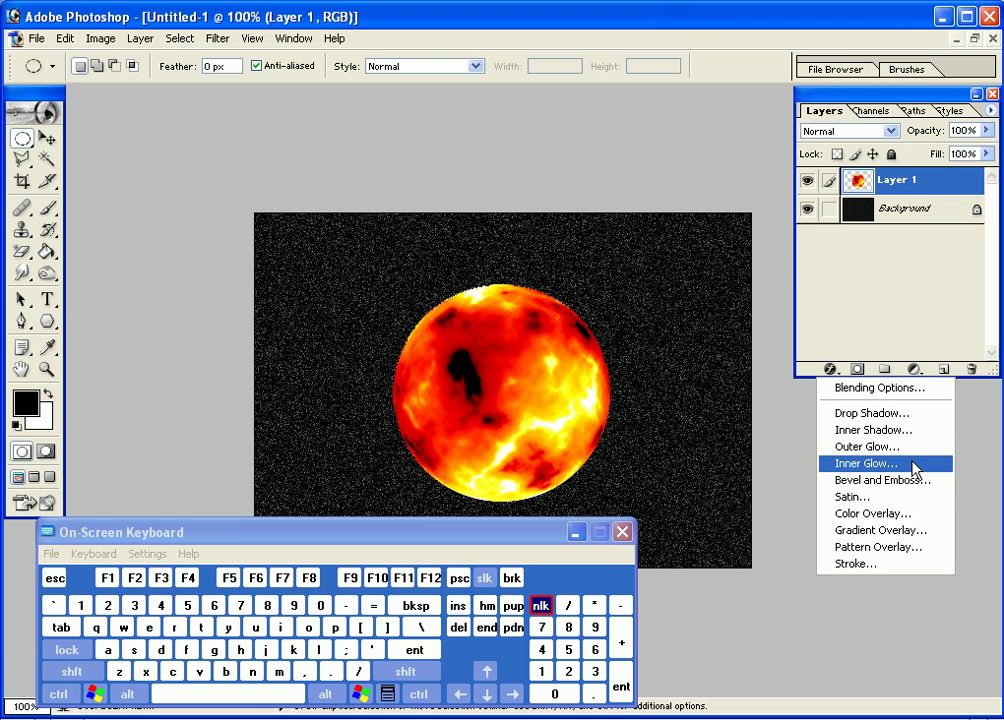
click(895, 414)
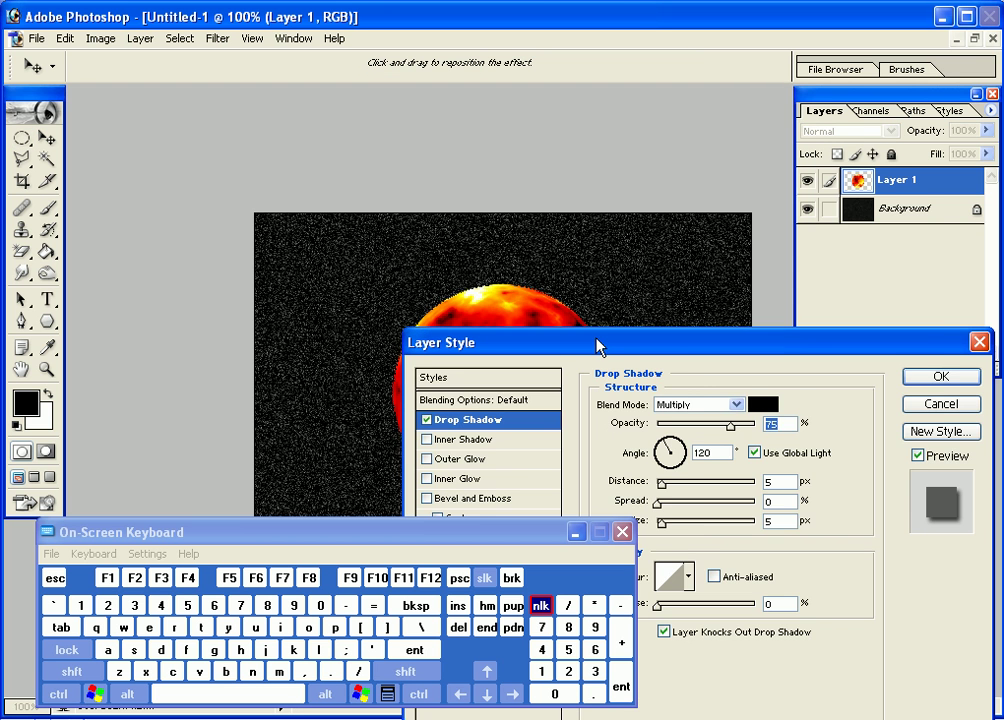
drag(596, 343, 705, 199)
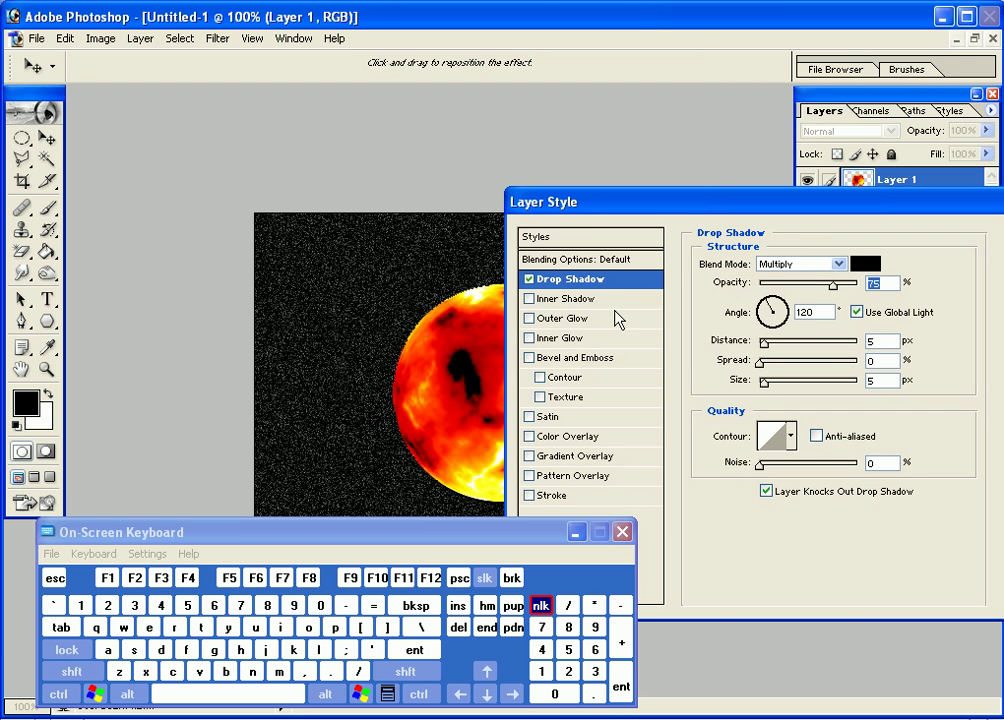
click(858, 265)
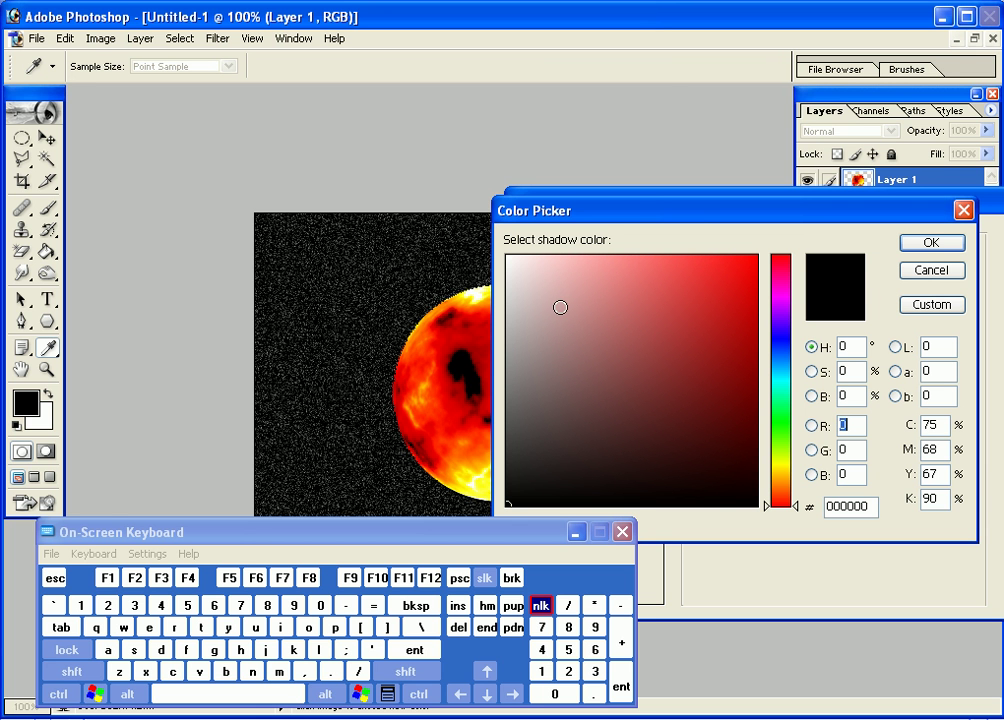
drag(661, 212, 727, 237)
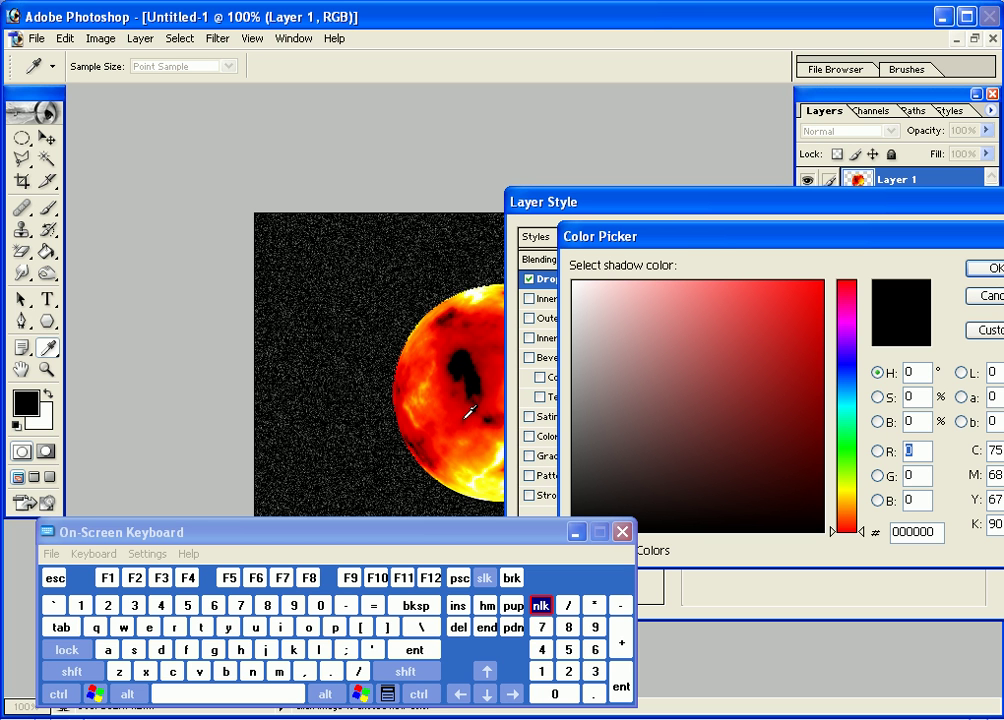
click(457, 452)
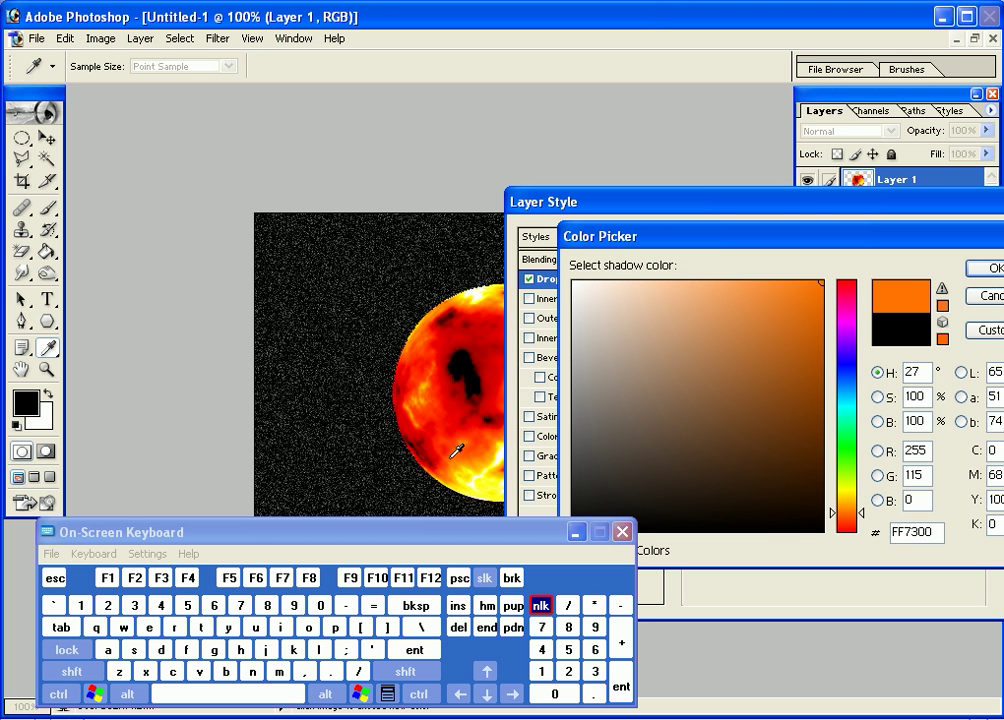
click(443, 447)
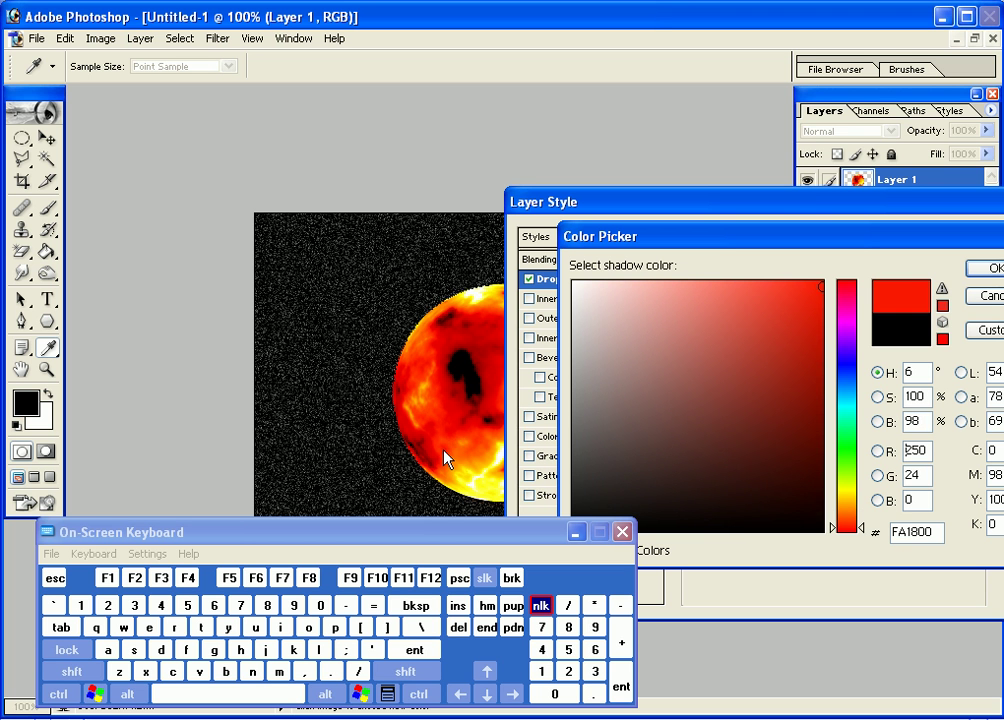
click(453, 461)
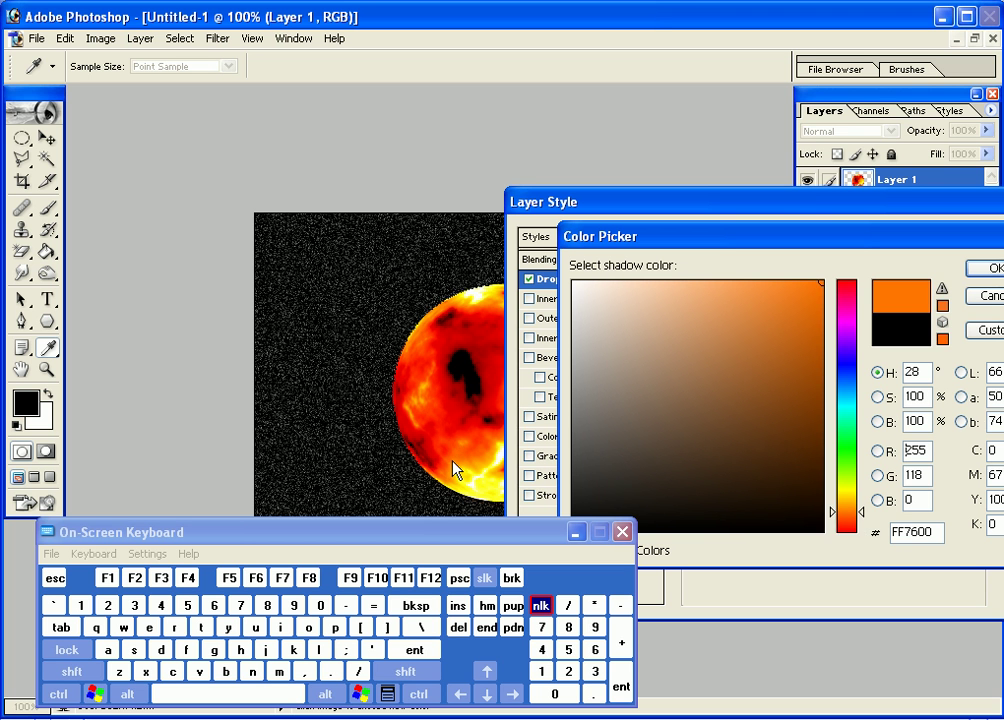
click(985, 268)
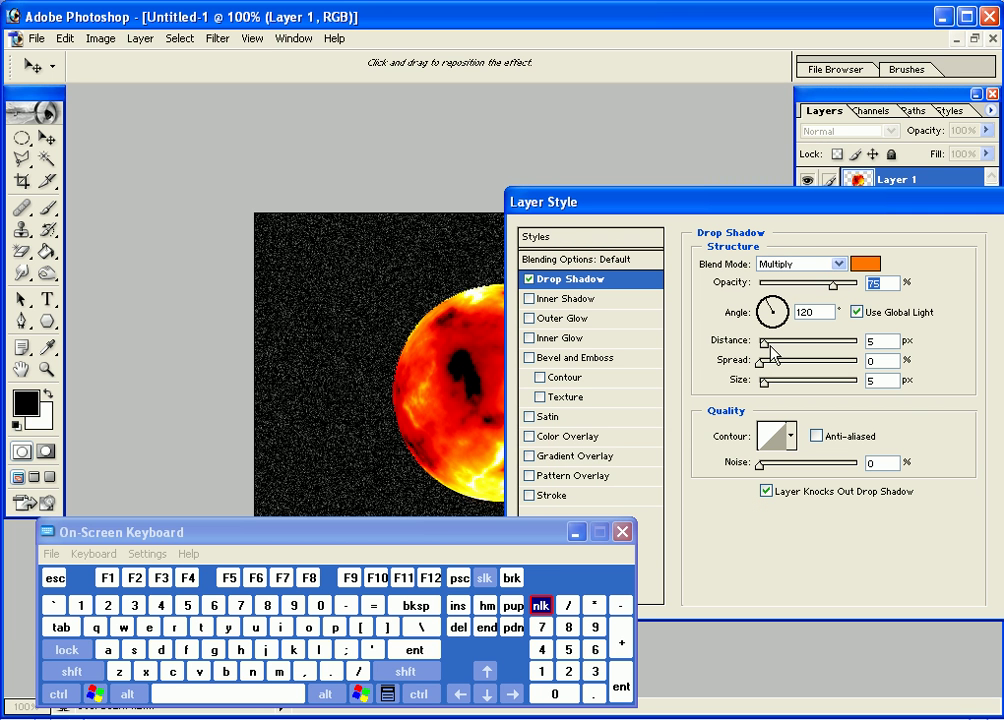
Set the drop shadow to Normal blend mode with a distance of 0 px, a spread of 37% and a size of 70 px
drag(763, 342, 791, 381)
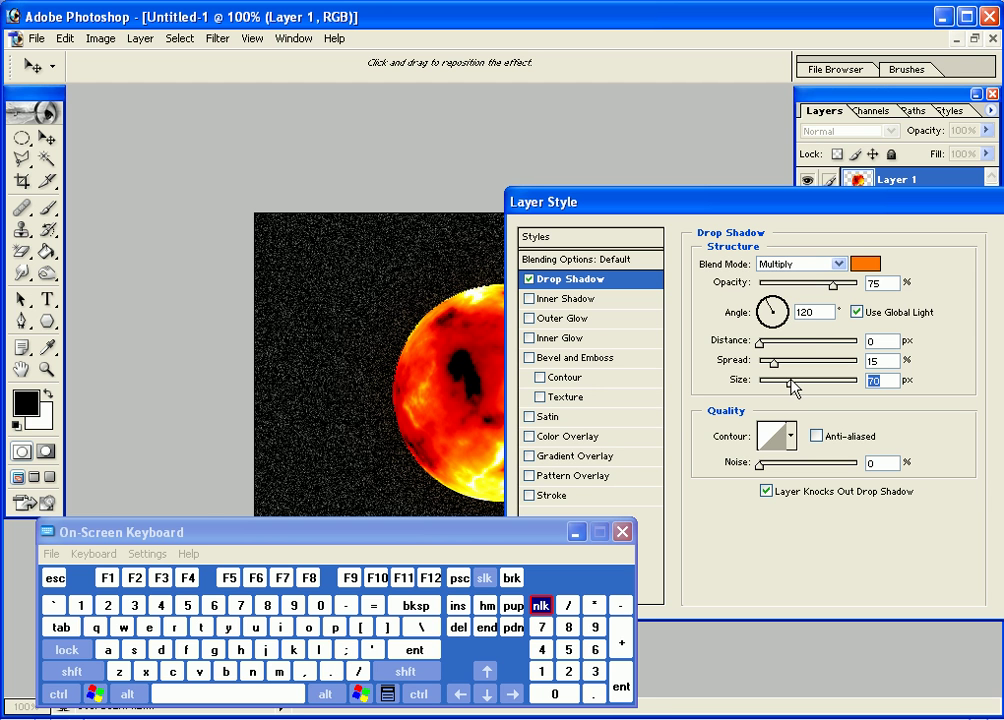
click(837, 264)
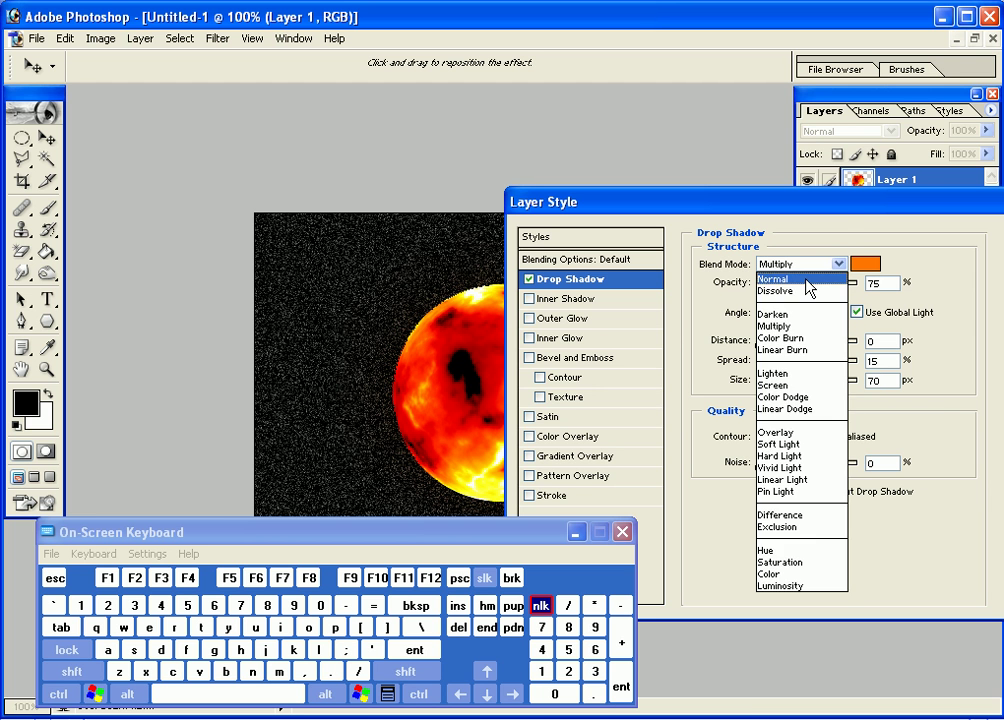
click(809, 285)
drag(843, 213, 880, 212)
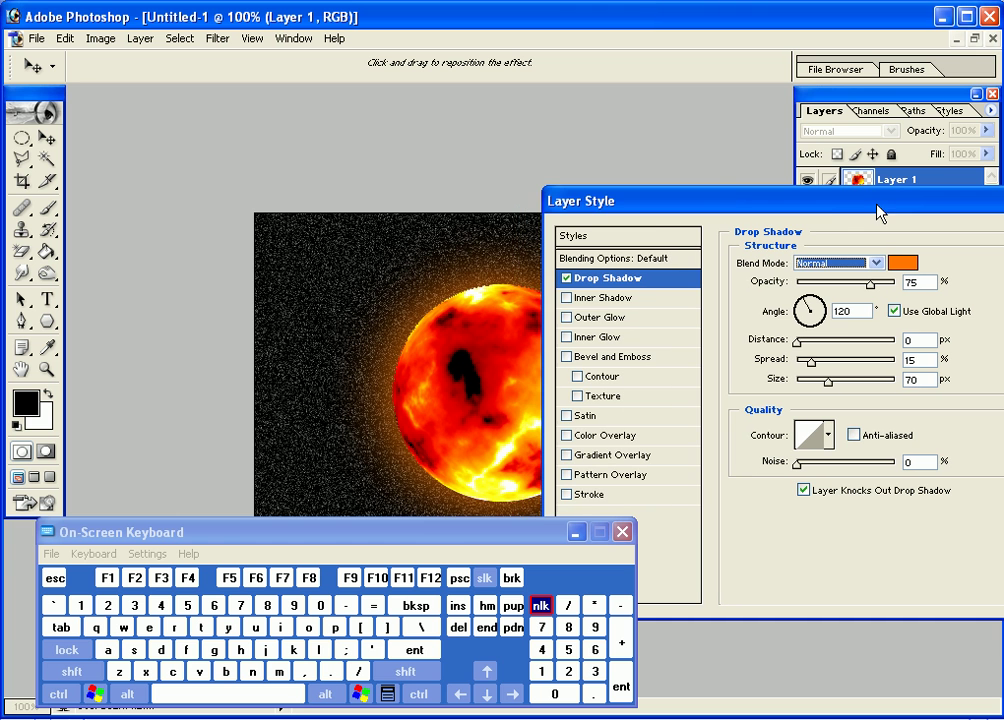
click(826, 363)
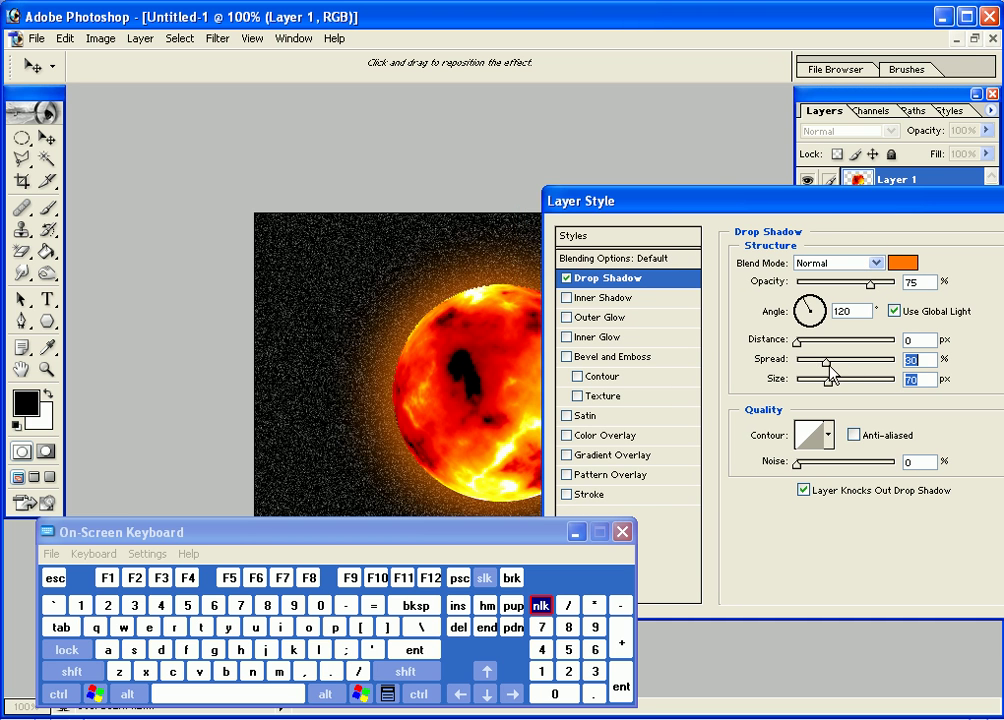
click(832, 364)
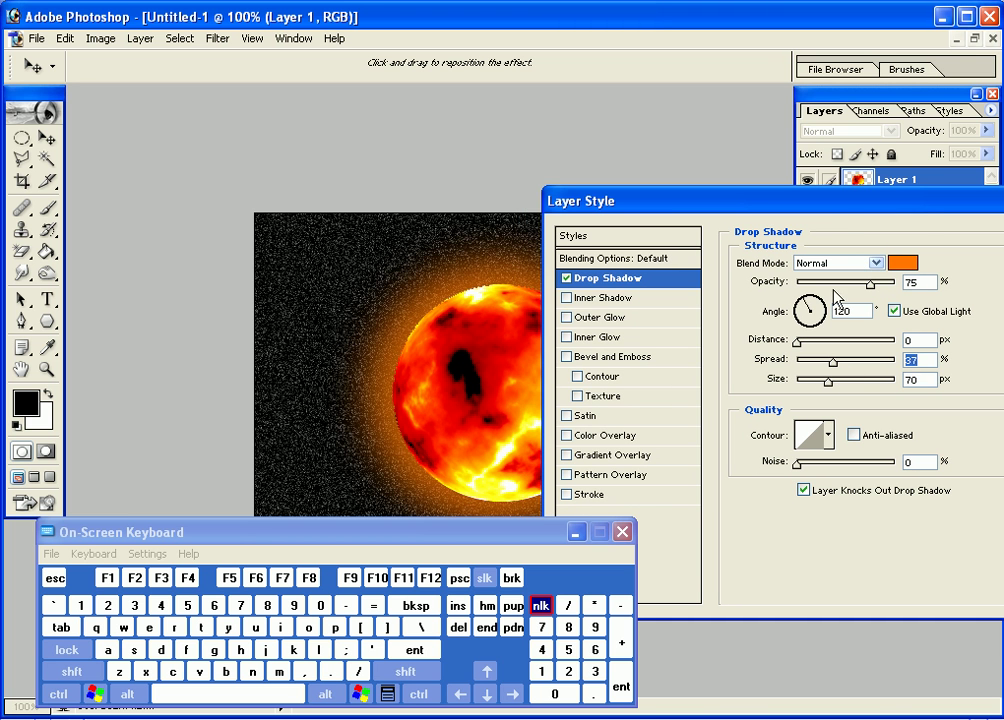
drag(844, 208, 830, 176)
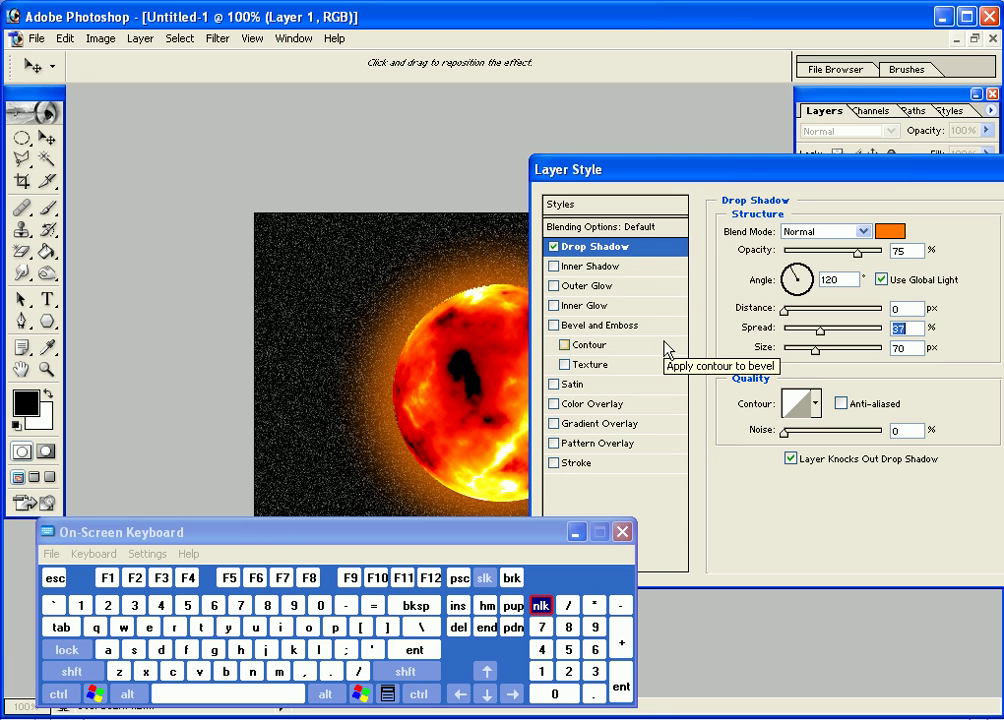
Try an Inner Glow on Layer 1, and replace it with an Outer Glow effect
click(600, 311)
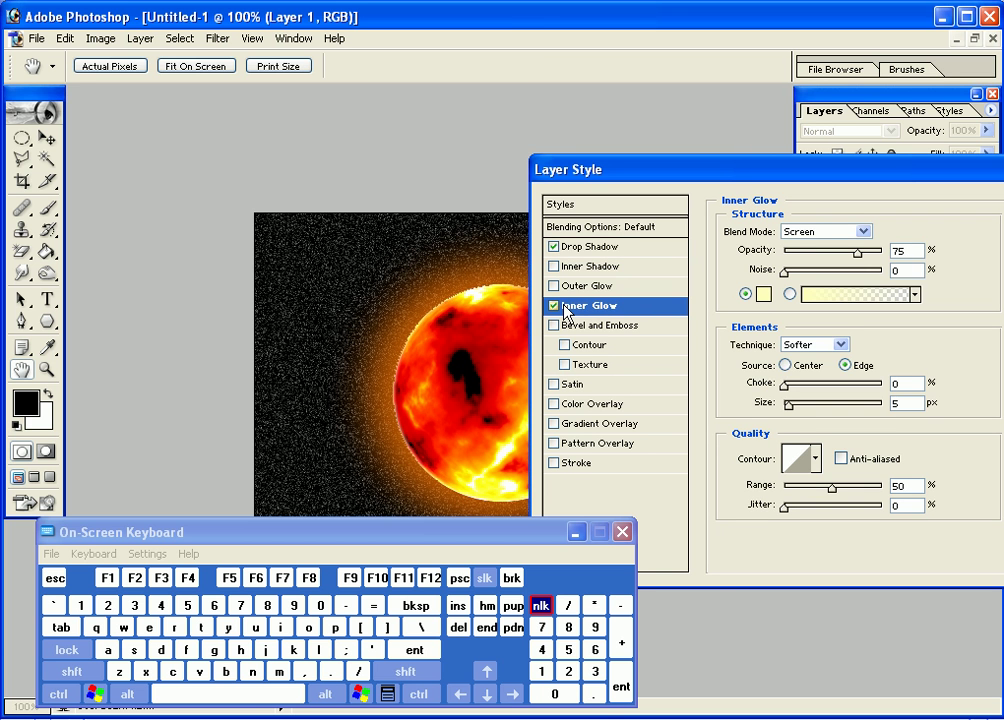
drag(713, 180, 791, 190)
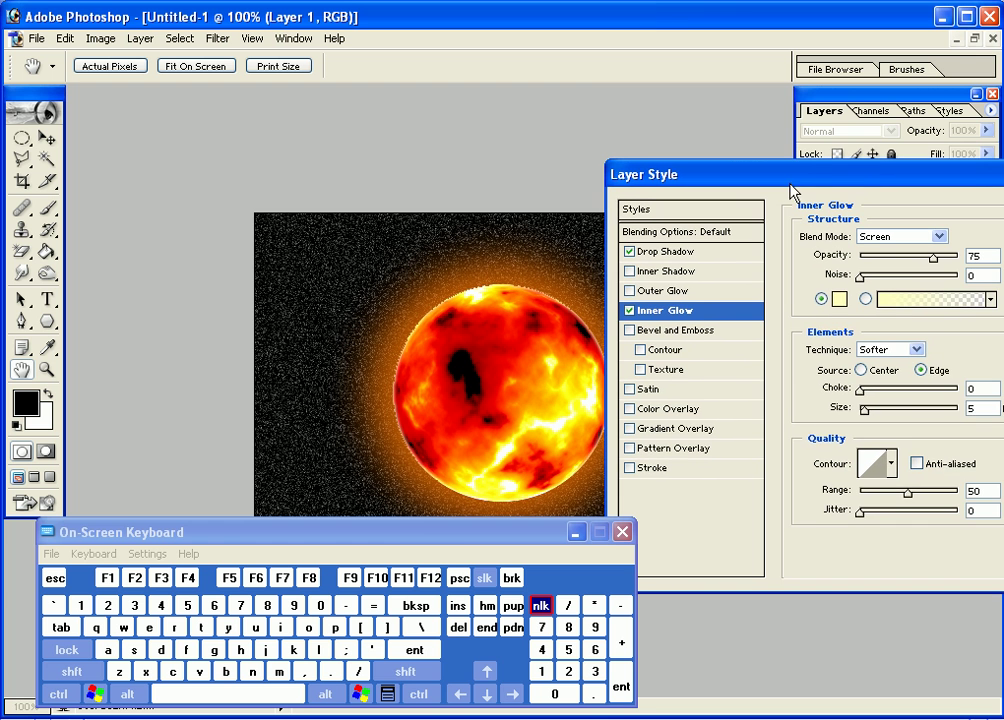
click(670, 297)
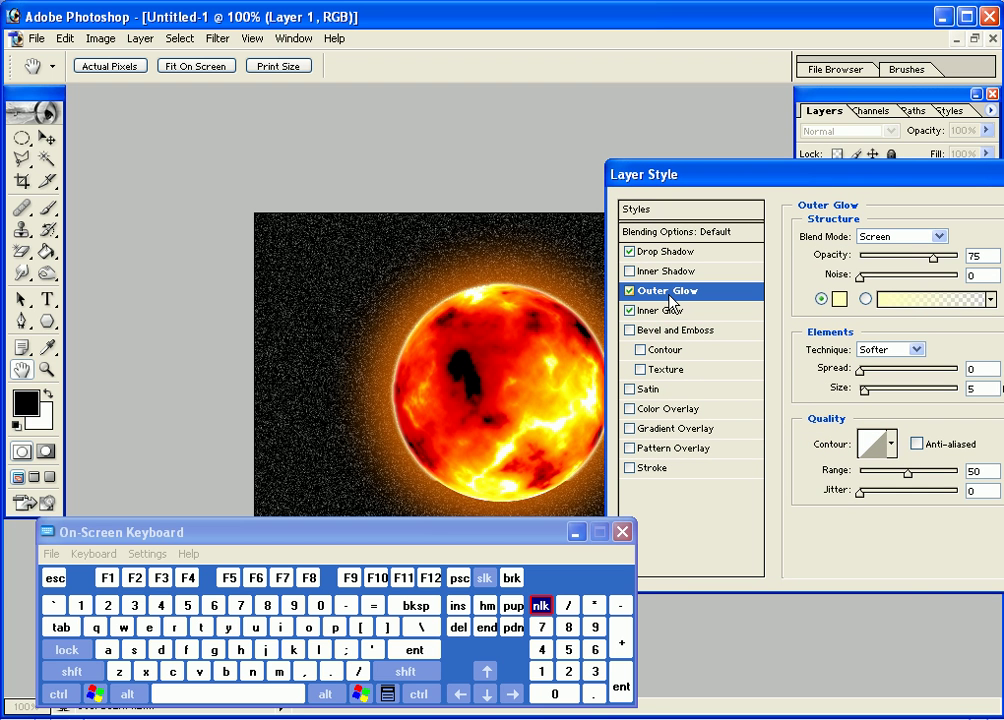
click(630, 311)
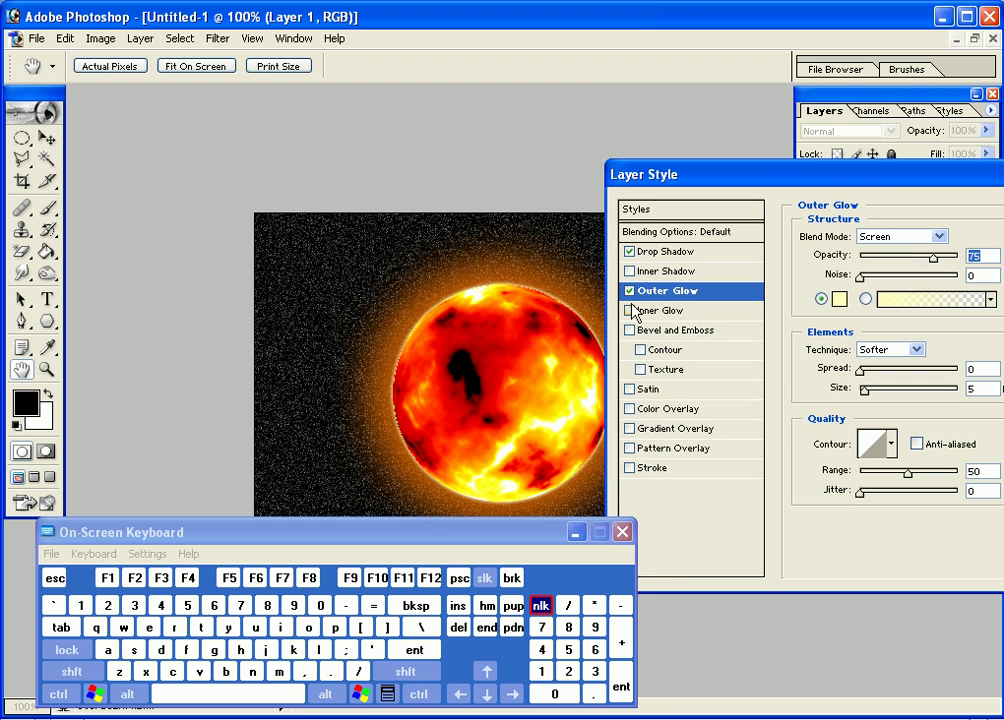
Copy the hex code FF7600 from the drop shadow's color, leaving that color as it is
click(839, 298)
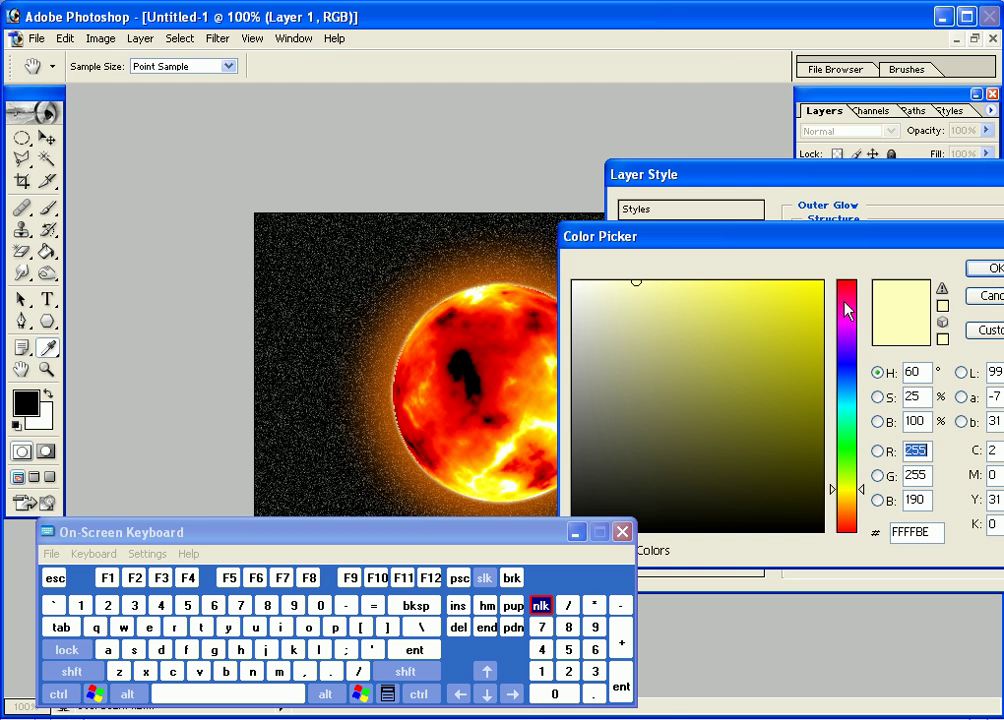
click(984, 296)
click(685, 252)
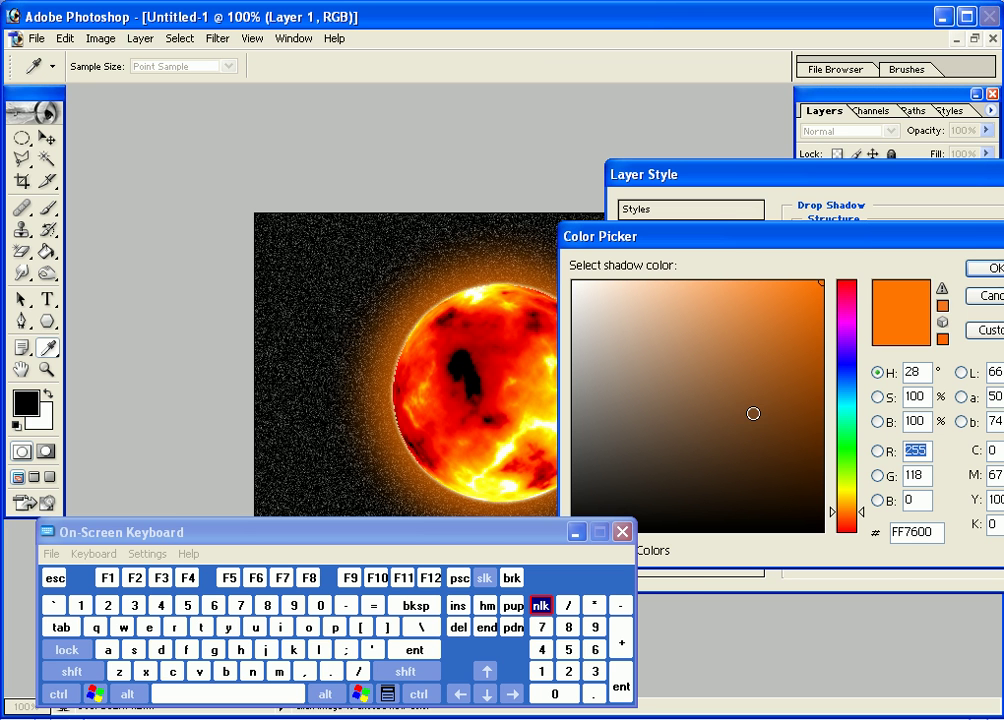
double_click(901, 532)
key(ctrl+c)
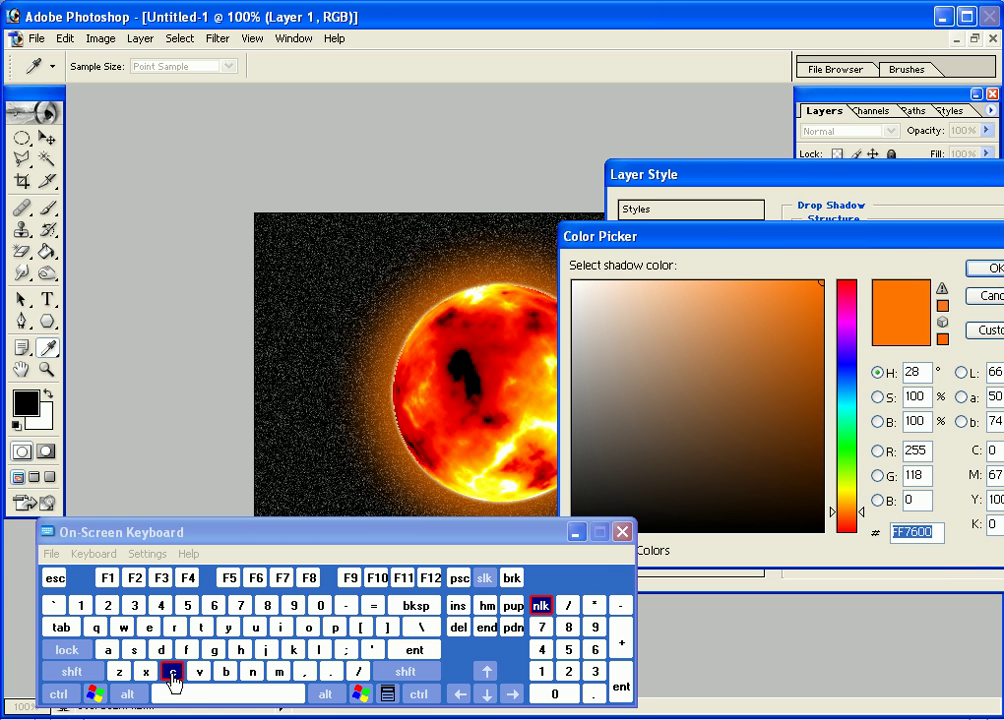
click(982, 295)
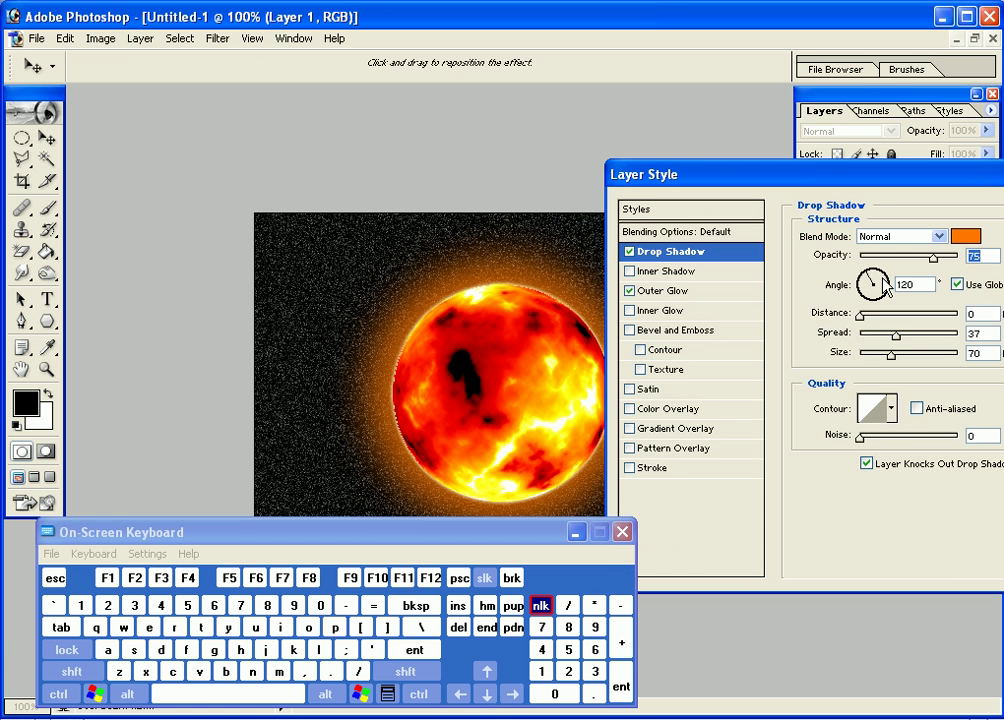
Set the outer glow's color to the copied hex code FF7600
click(688, 292)
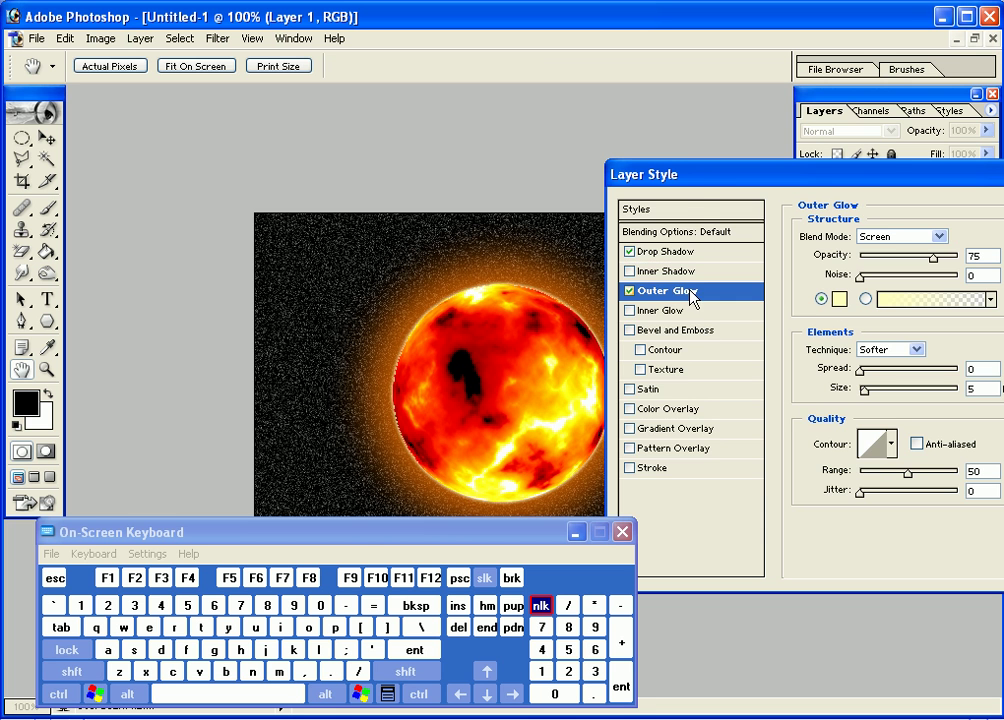
click(845, 306)
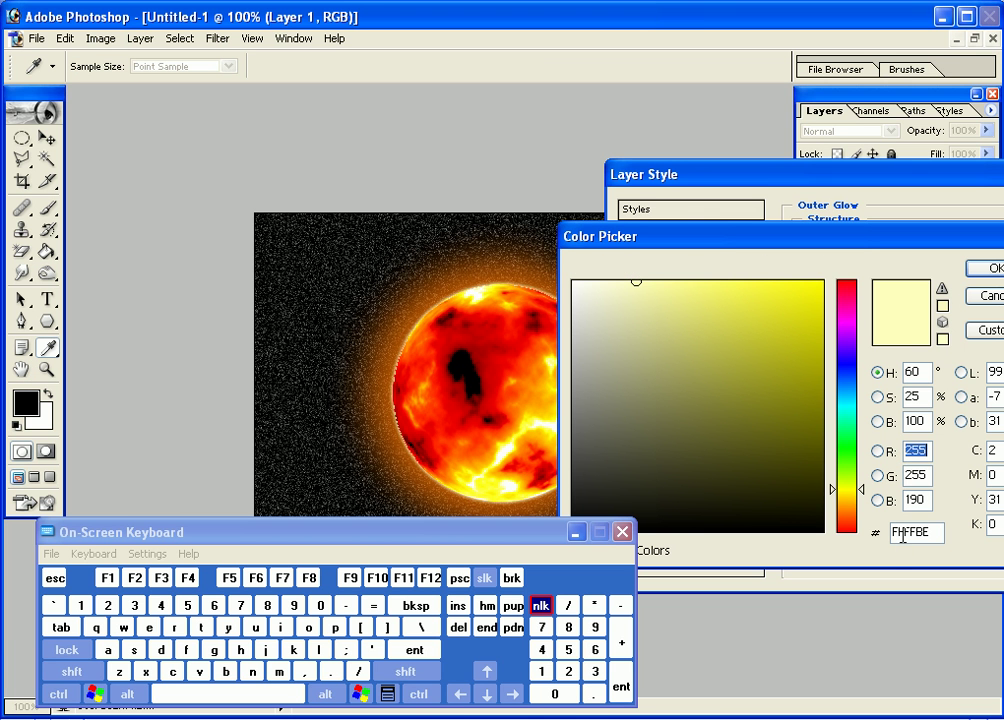
double_click(903, 535)
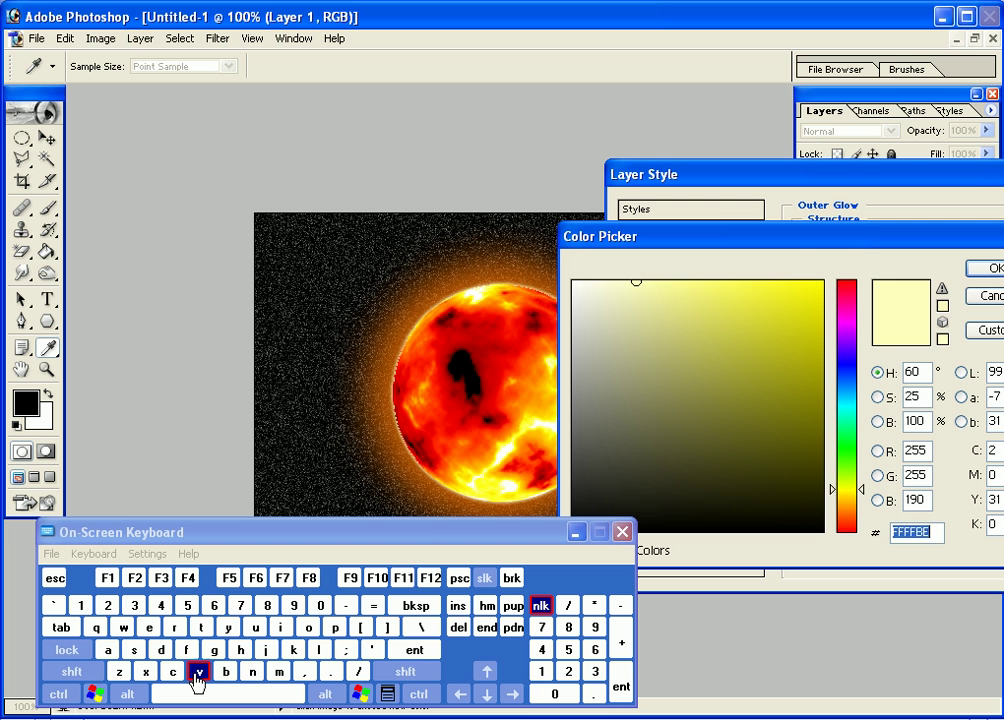
key(ctrl+v)
key(Return)
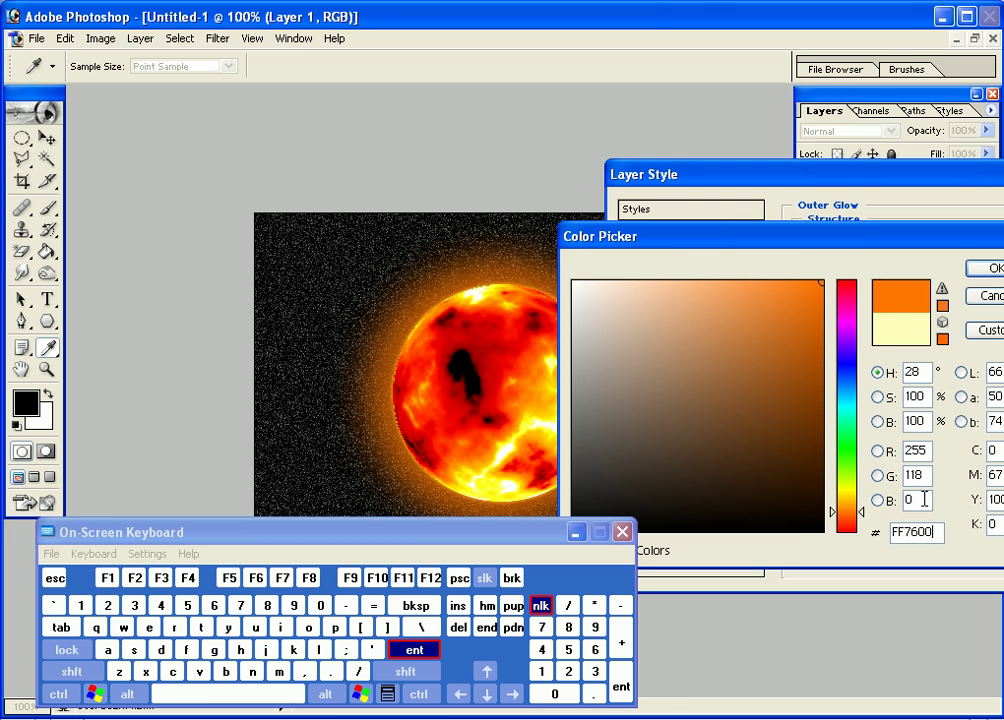
key(Return)
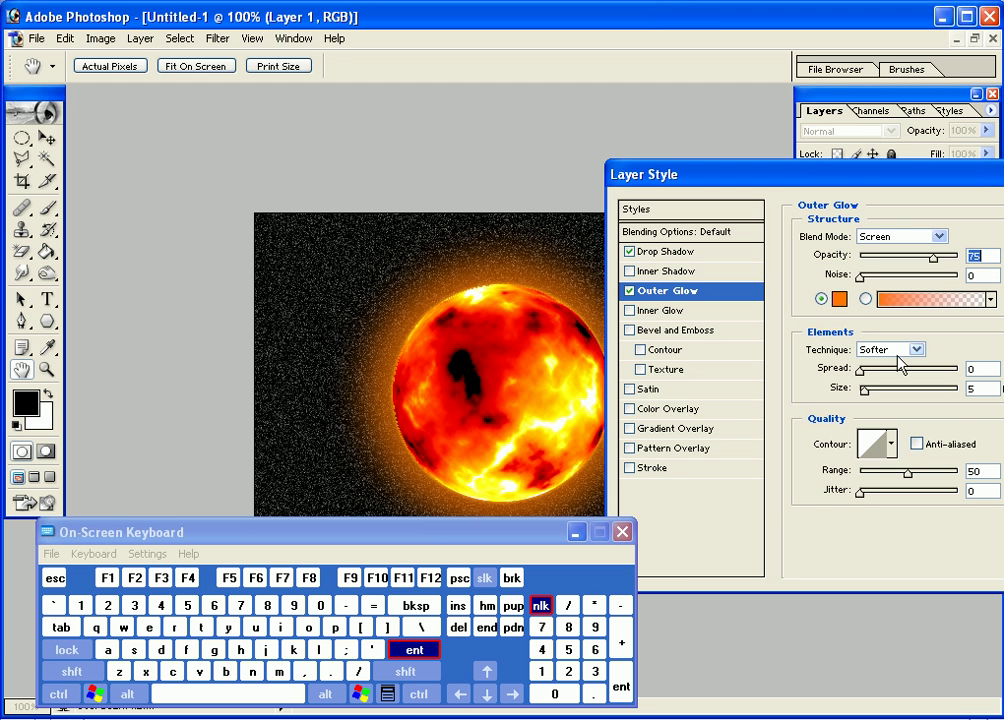
Try the Overlay blend mode for the outer glow, then set it to Normal with a spread of 20% and a size of 21 px
click(939, 237)
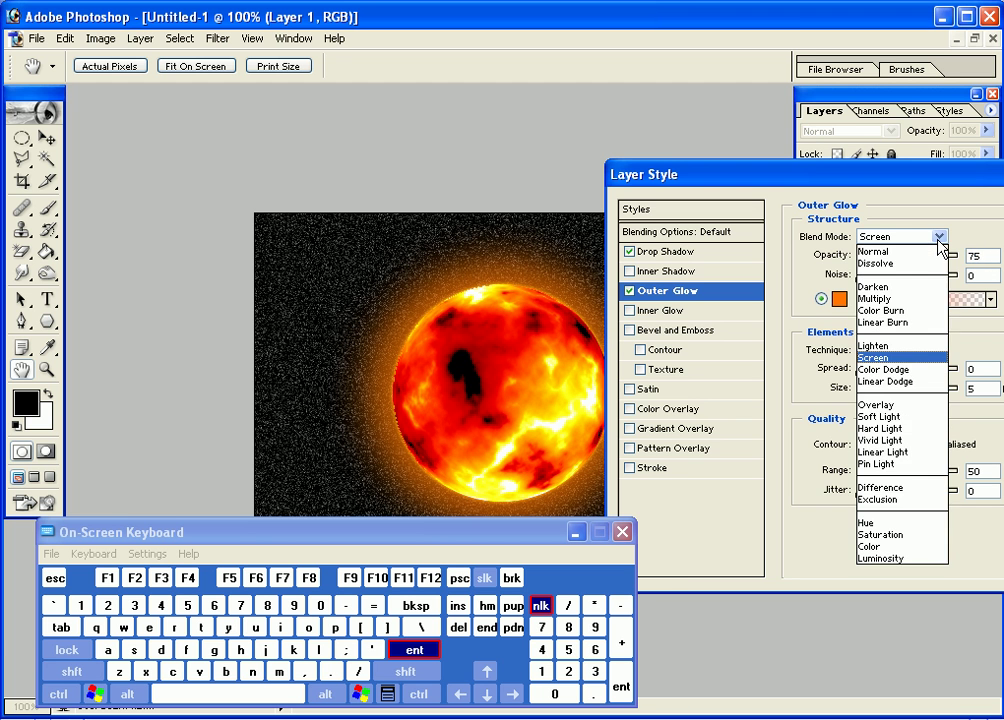
click(900, 405)
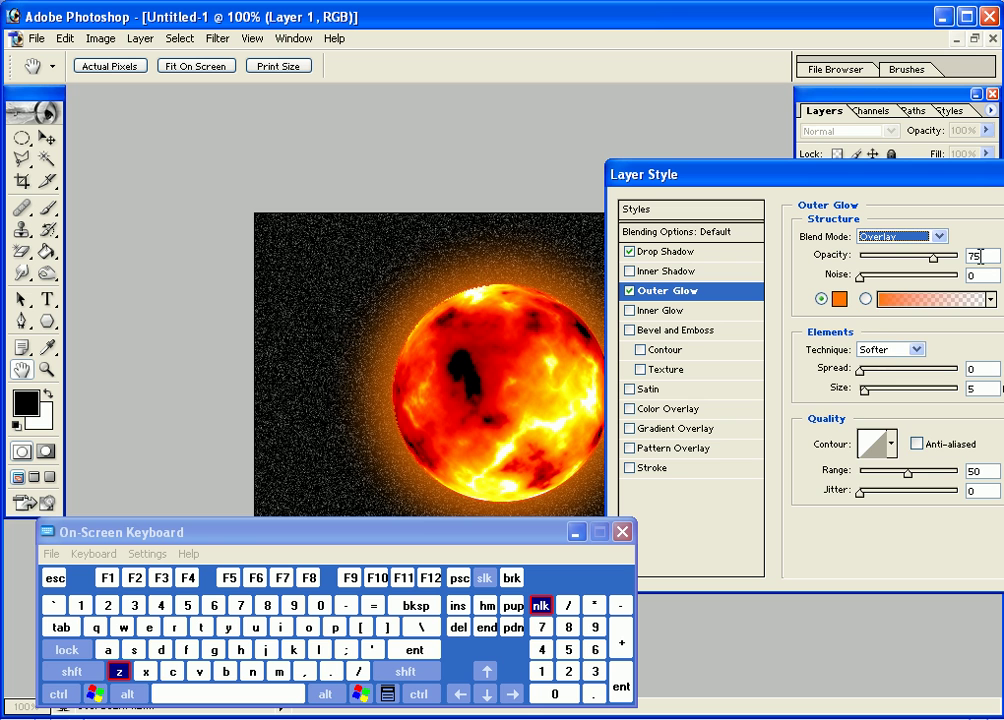
click(940, 236)
click(922, 249)
mouse_move(868, 398)
mouse_down()
mouse_move(876, 401)
mouse_move(864, 376)
mouse_move(882, 380)
mouse_up()
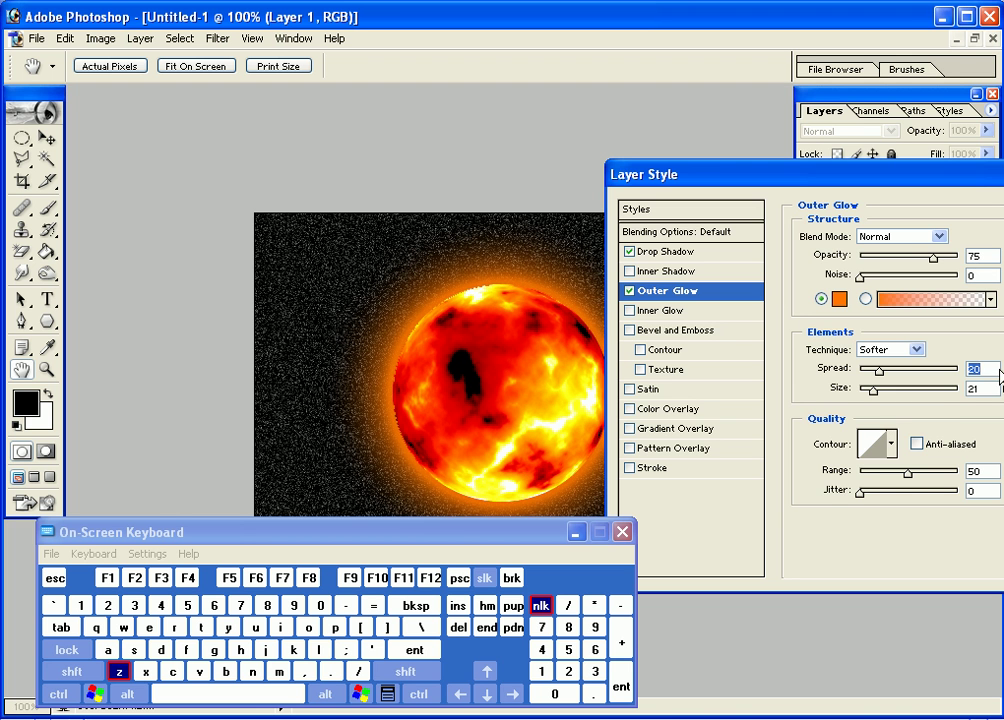
Compare the planet with the Outer Glow effect turned off and on again
drag(991, 181, 865, 229)
click(505, 337)
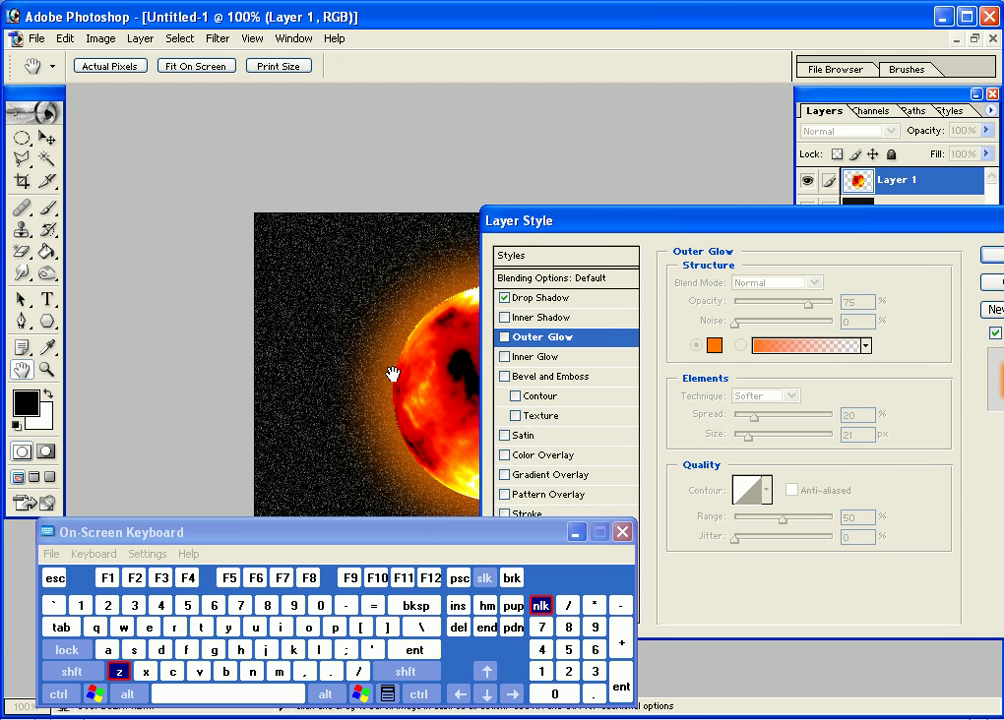
click(540, 340)
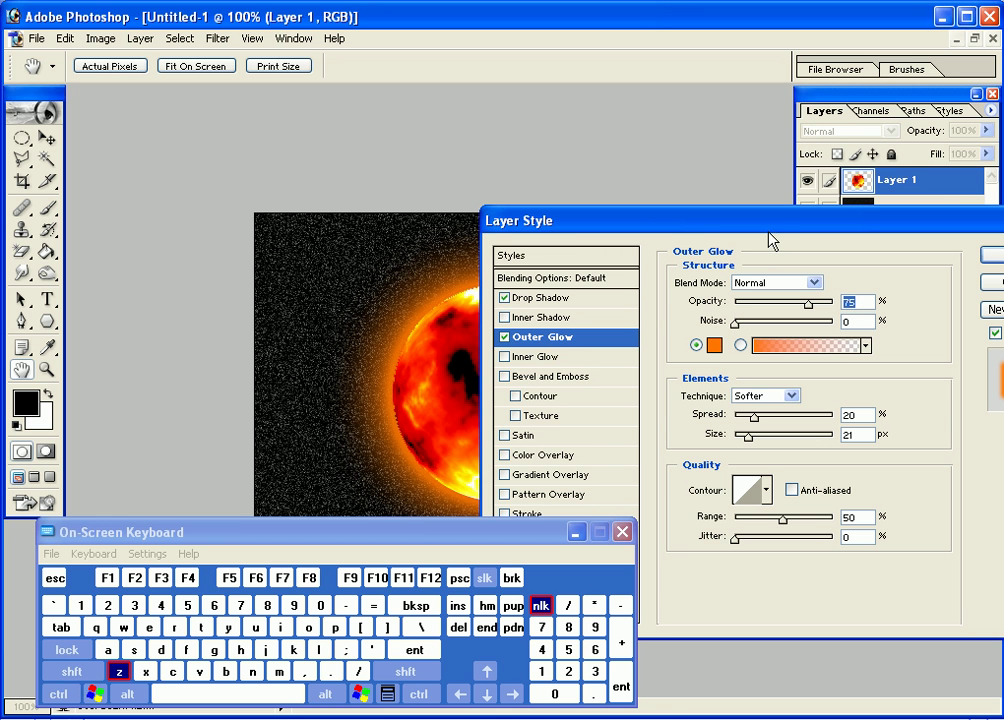
Keep the outer glow's blend mode at Normal and apply the layer style to Layer 1
click(815, 284)
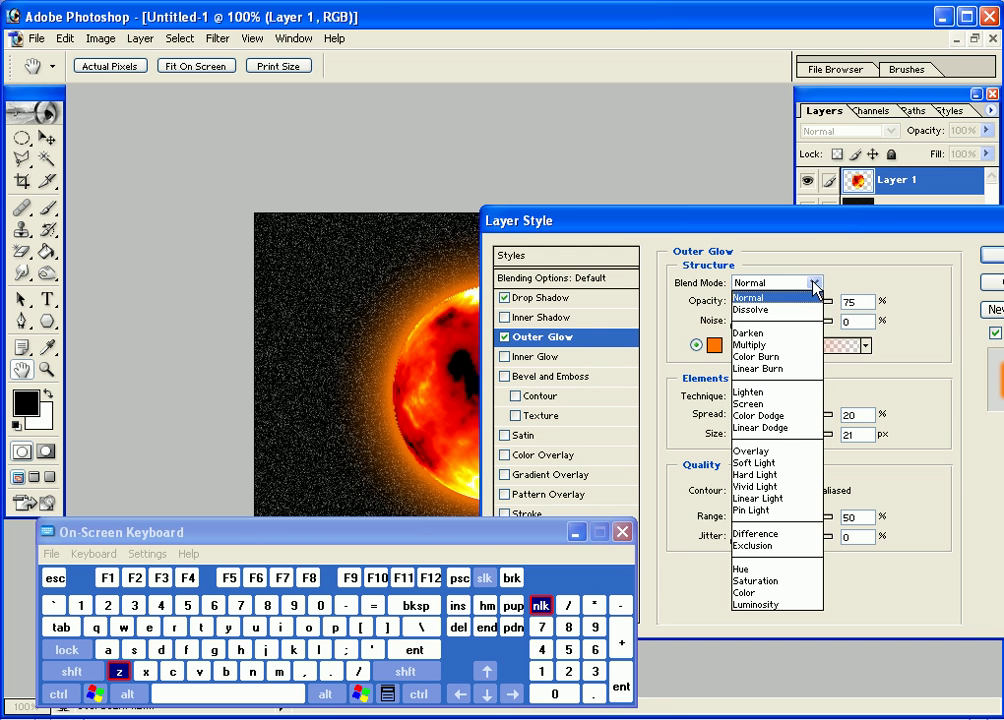
click(885, 215)
drag(863, 215, 950, 226)
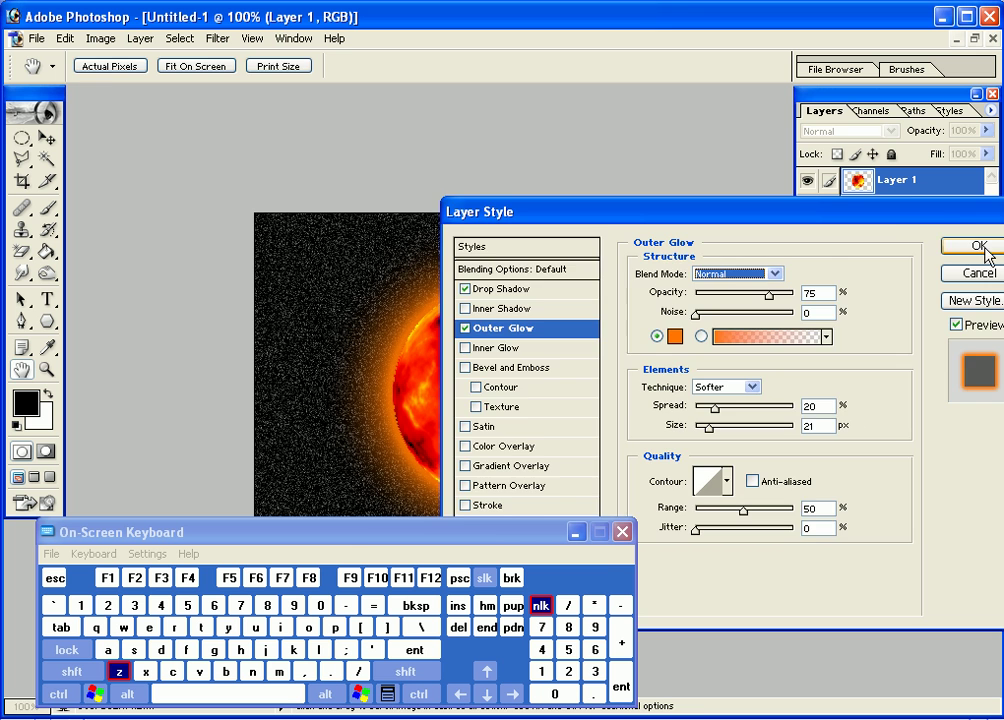
click(981, 248)
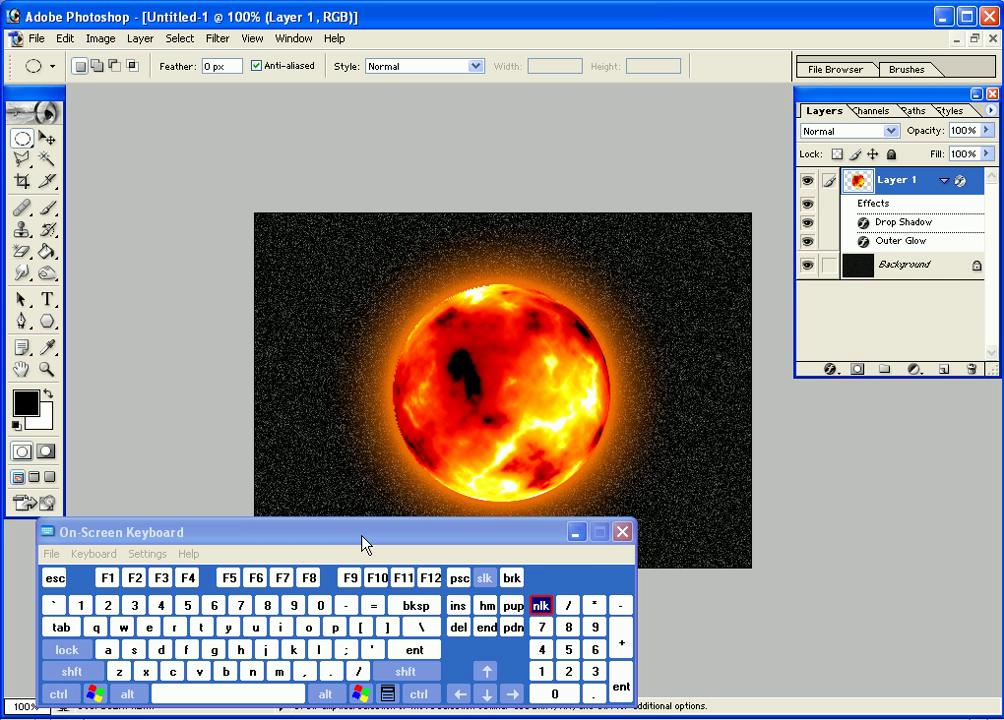
drag(362, 544, 482, 557)
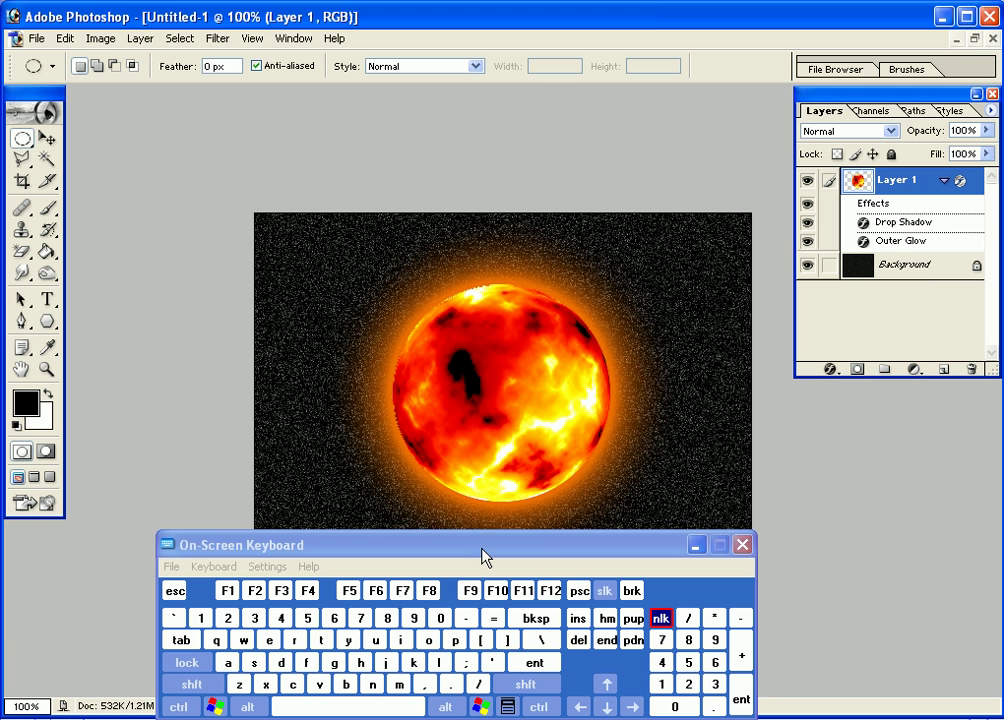